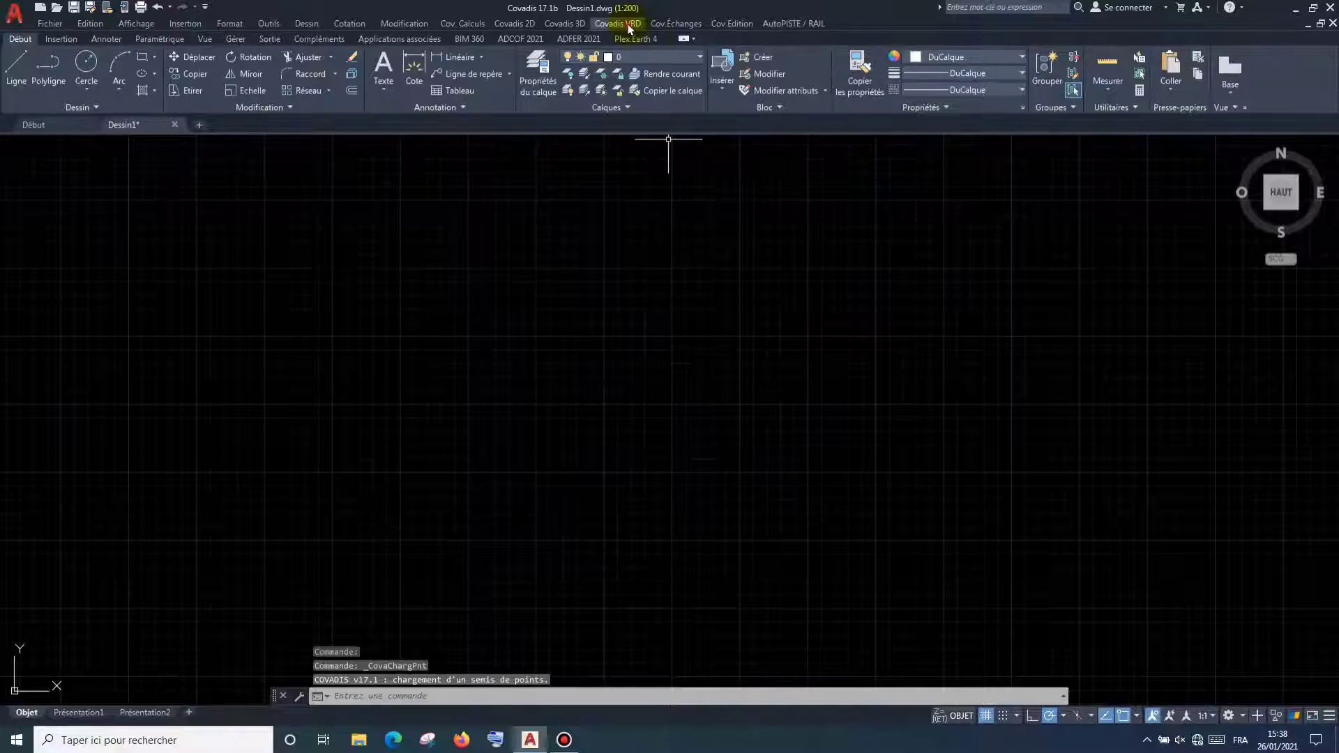
left_click(628, 25)
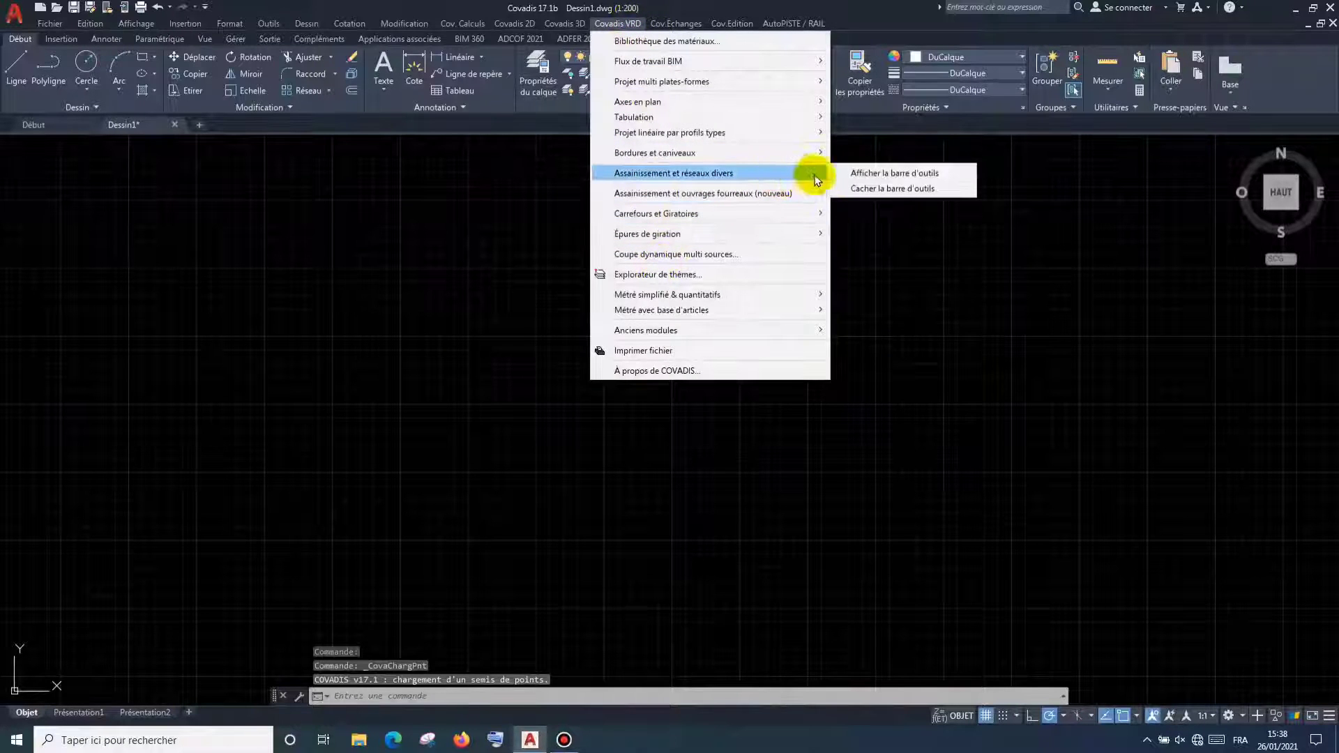
left_click(855, 174)
left_click(810, 230)
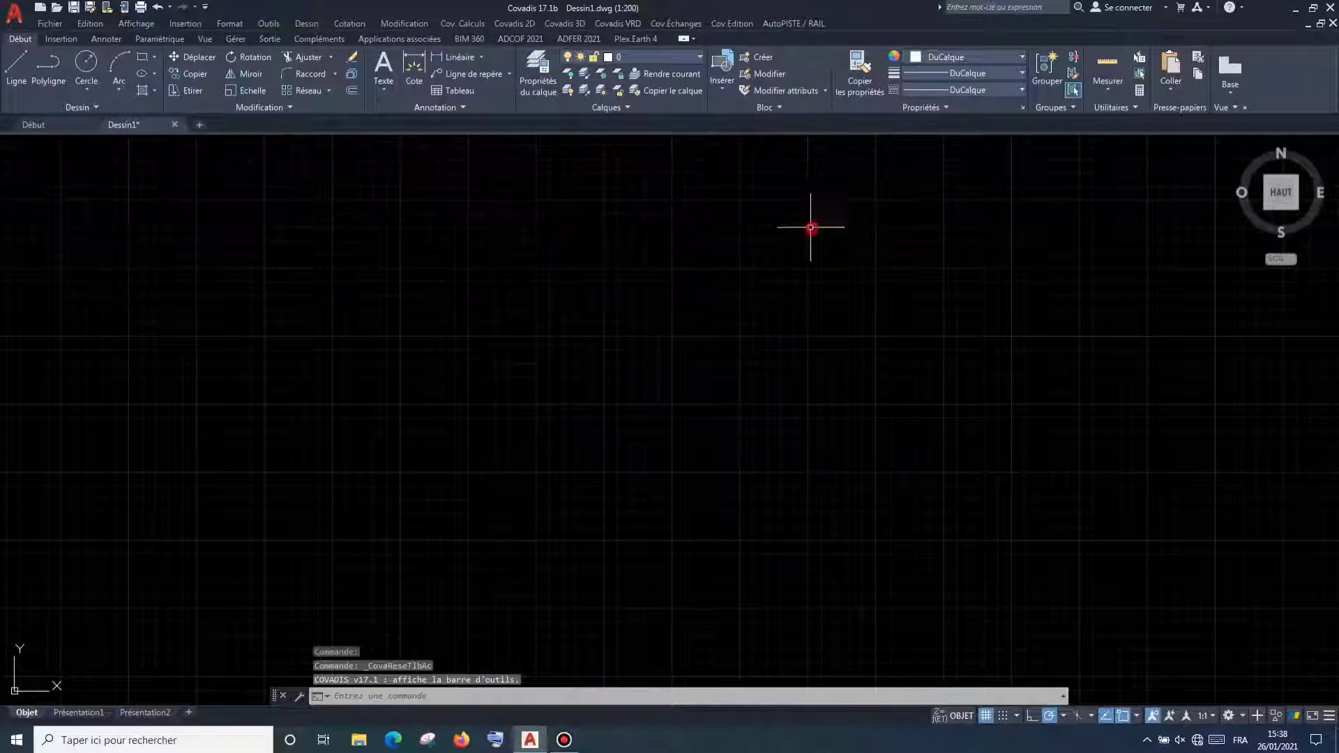
- Display the RAIL toolbar and create a railway project named Nouveau Projet with layer prefix PRJ and no reference terrain
left_click(794, 23)
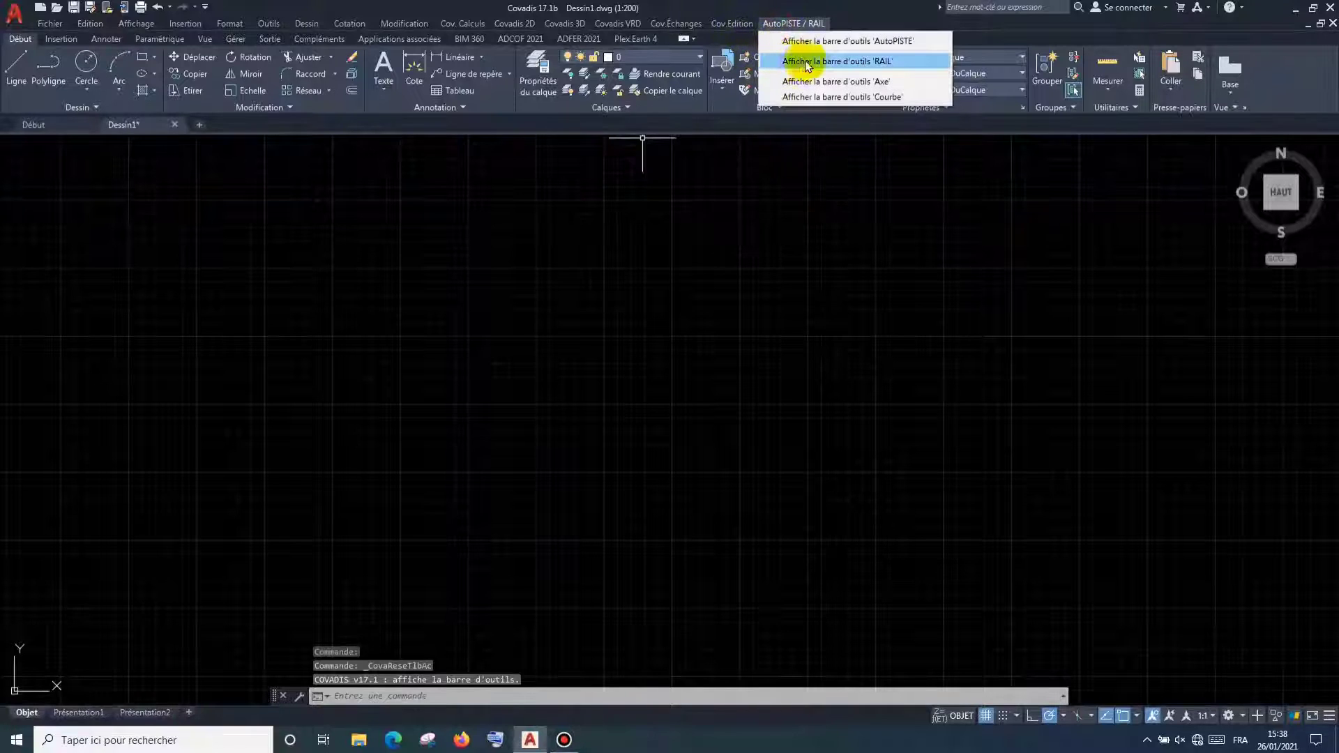
left_click(792, 57)
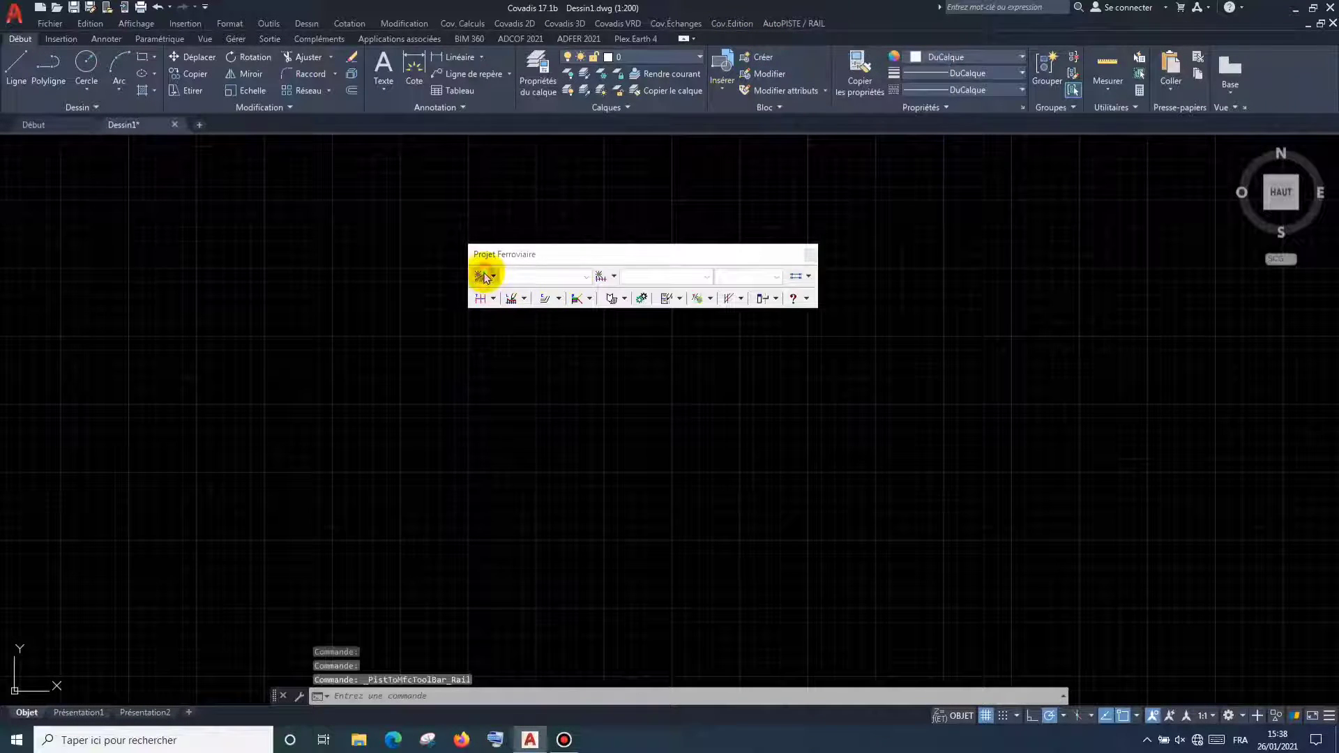
left_click(484, 278)
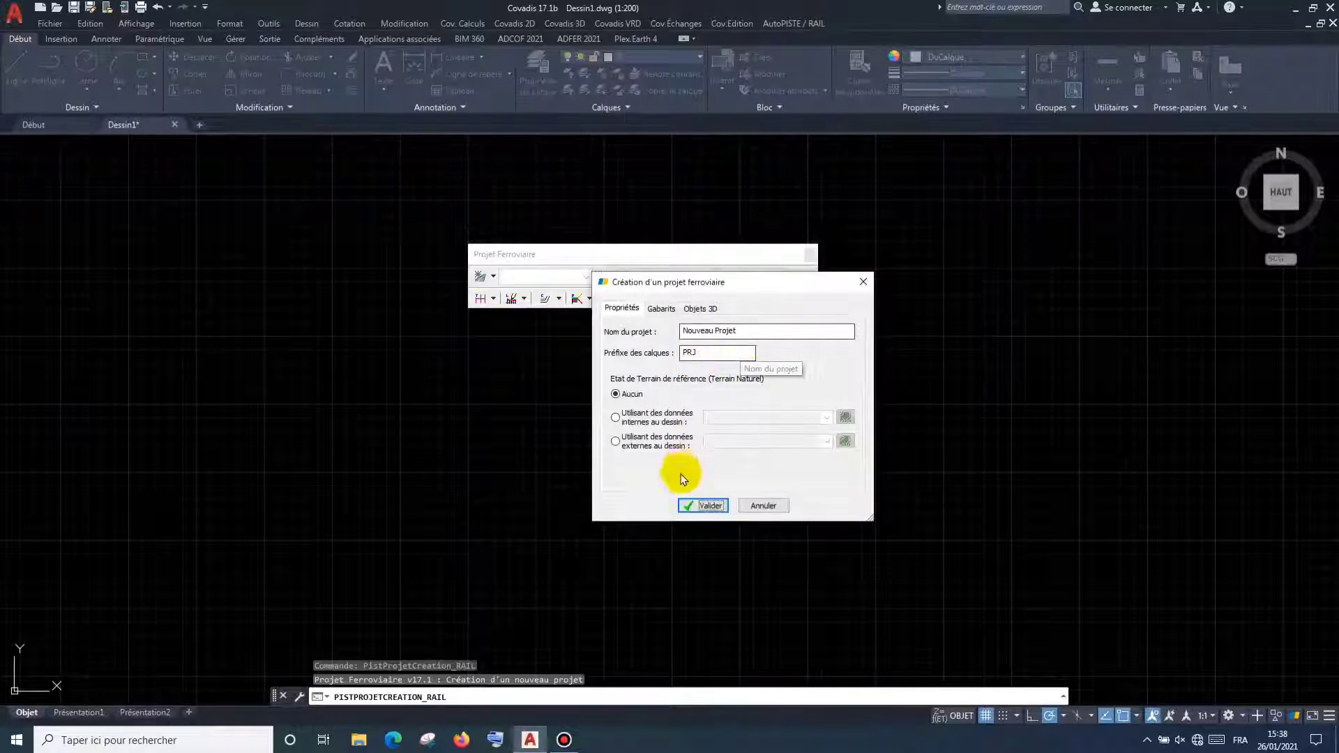
left_click(700, 504)
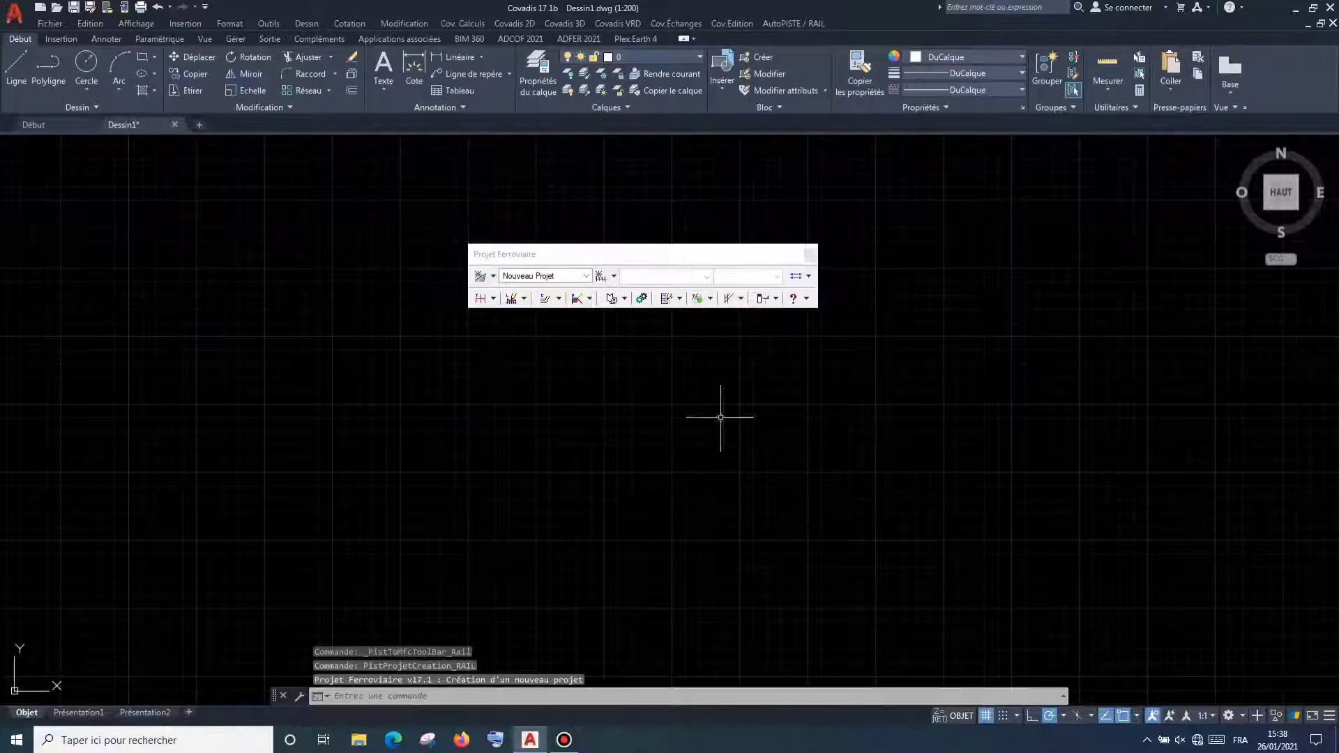
- Open the standards management (Gestion des normes) and set the standard type to Normes Tramway
left_click(774, 303)
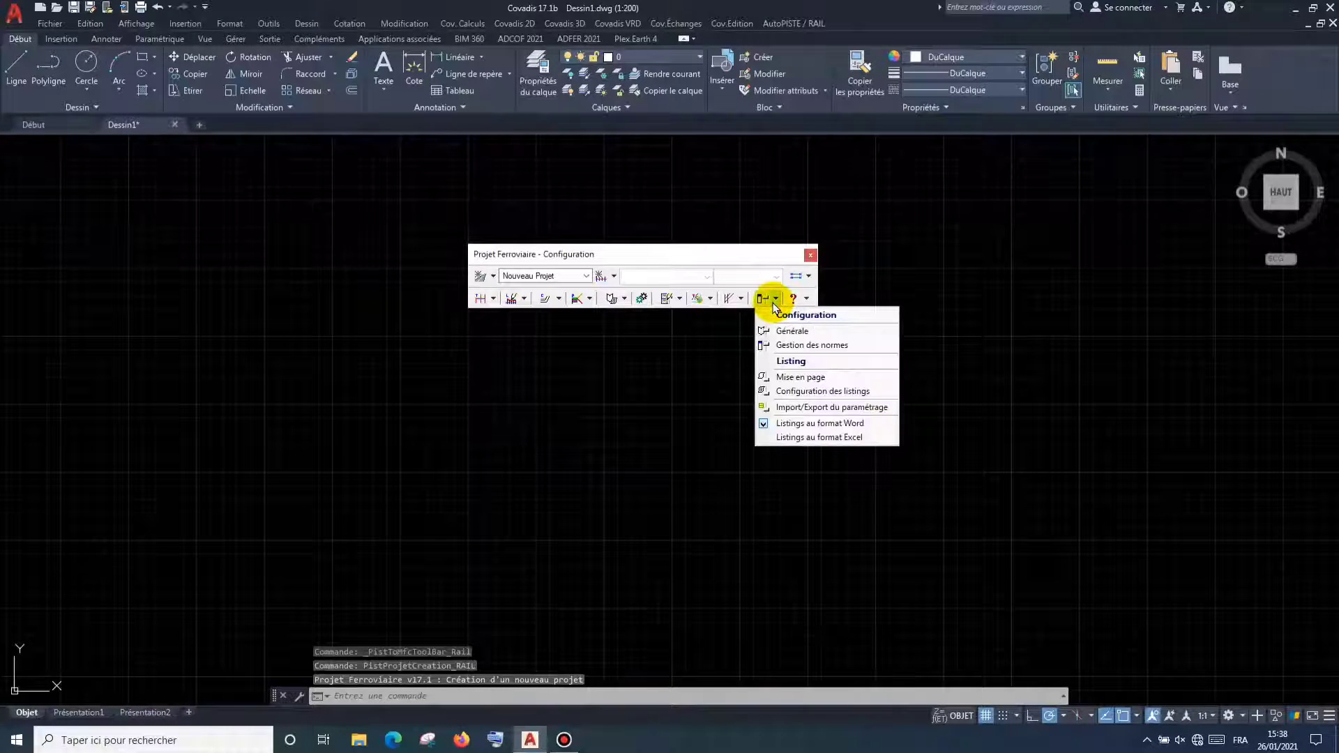
left_click(775, 344)
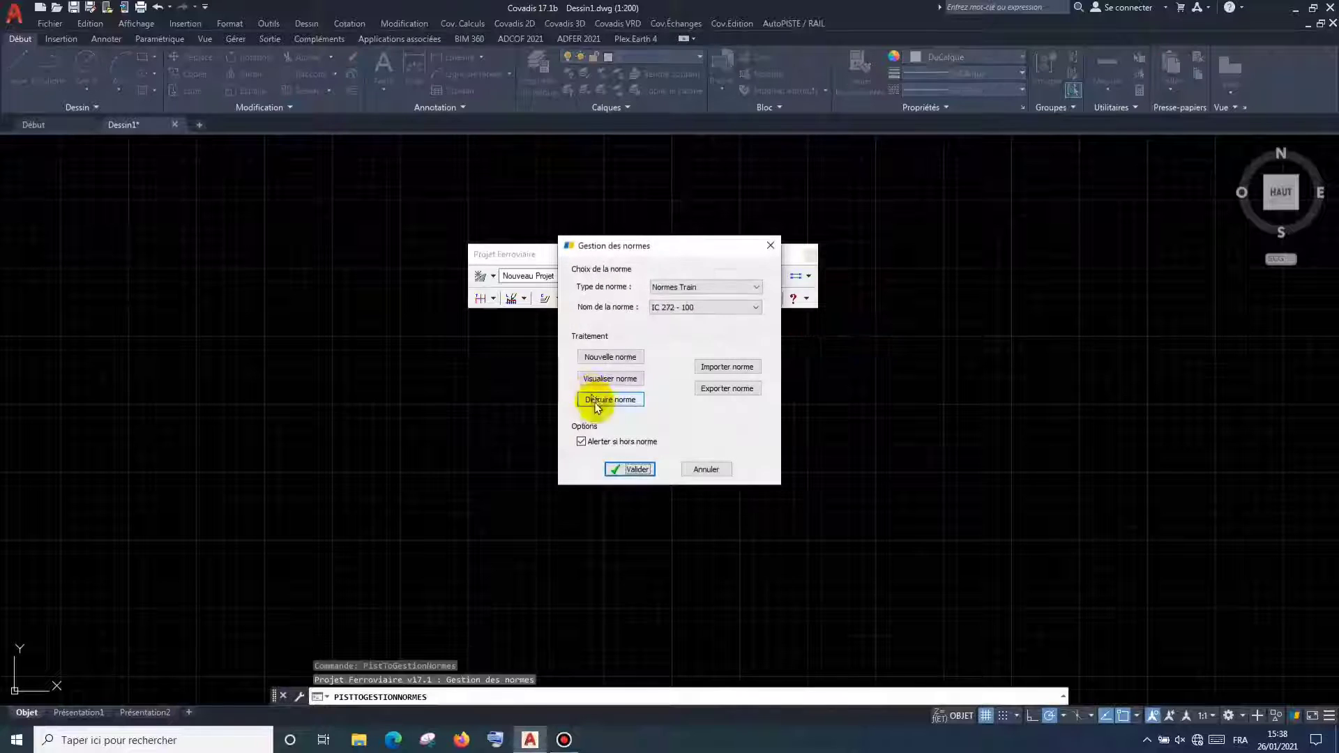
left_click(702, 288)
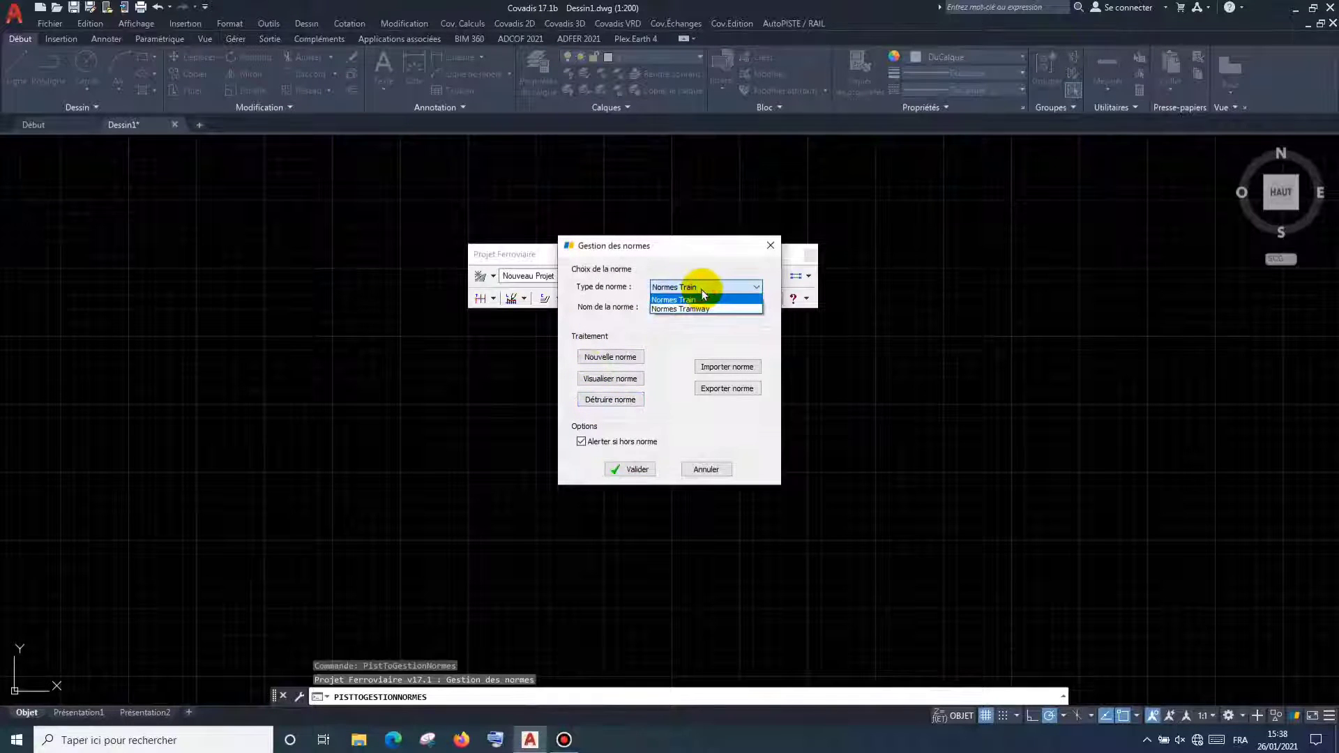
left_click(695, 310)
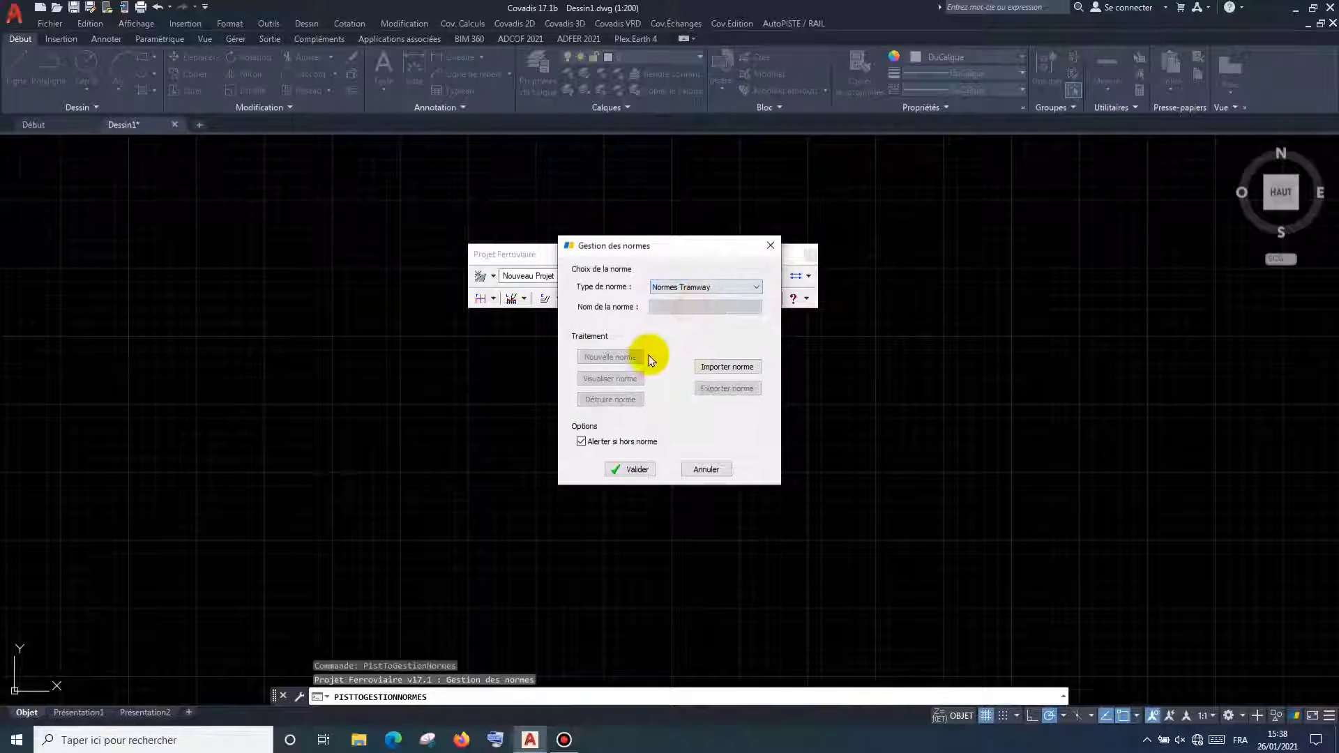
- Import the tramway standard from Tramway.rail in the Covadis\Rail\Tables Normes folder
left_click(724, 367)
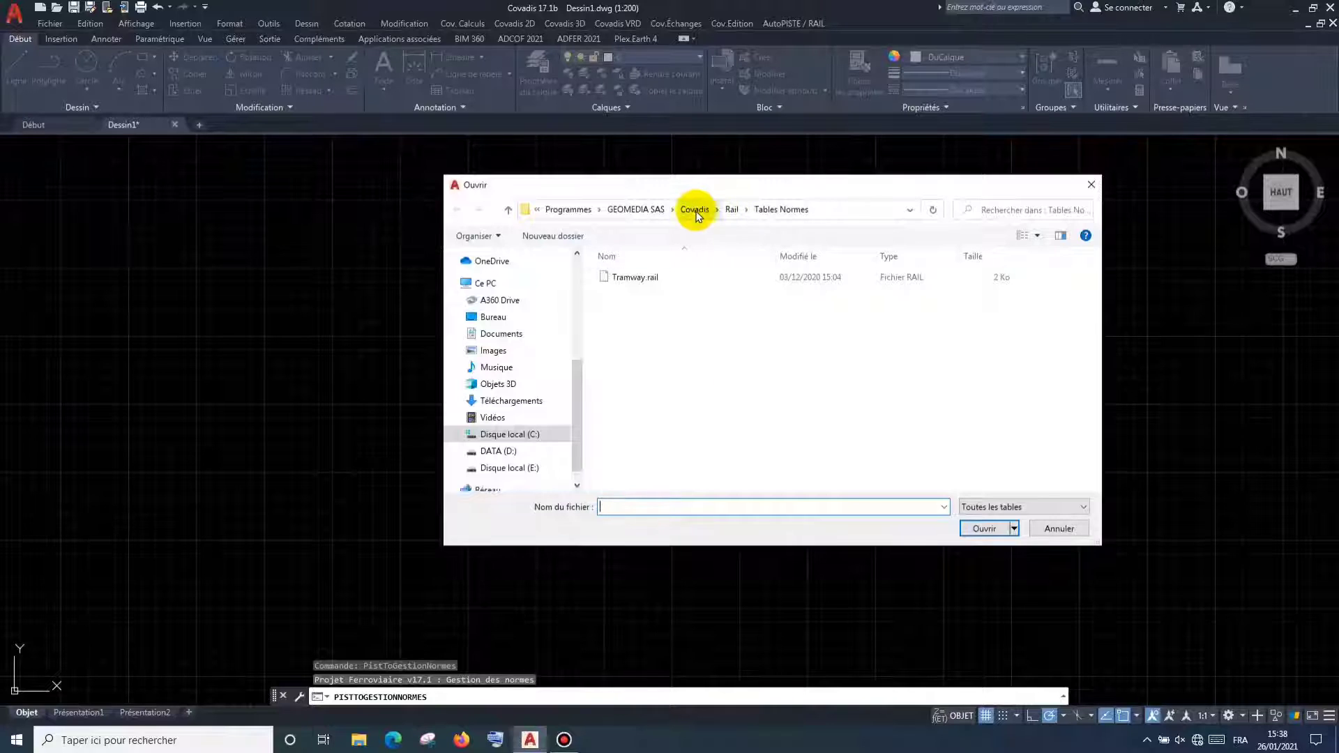
left_click(636, 209)
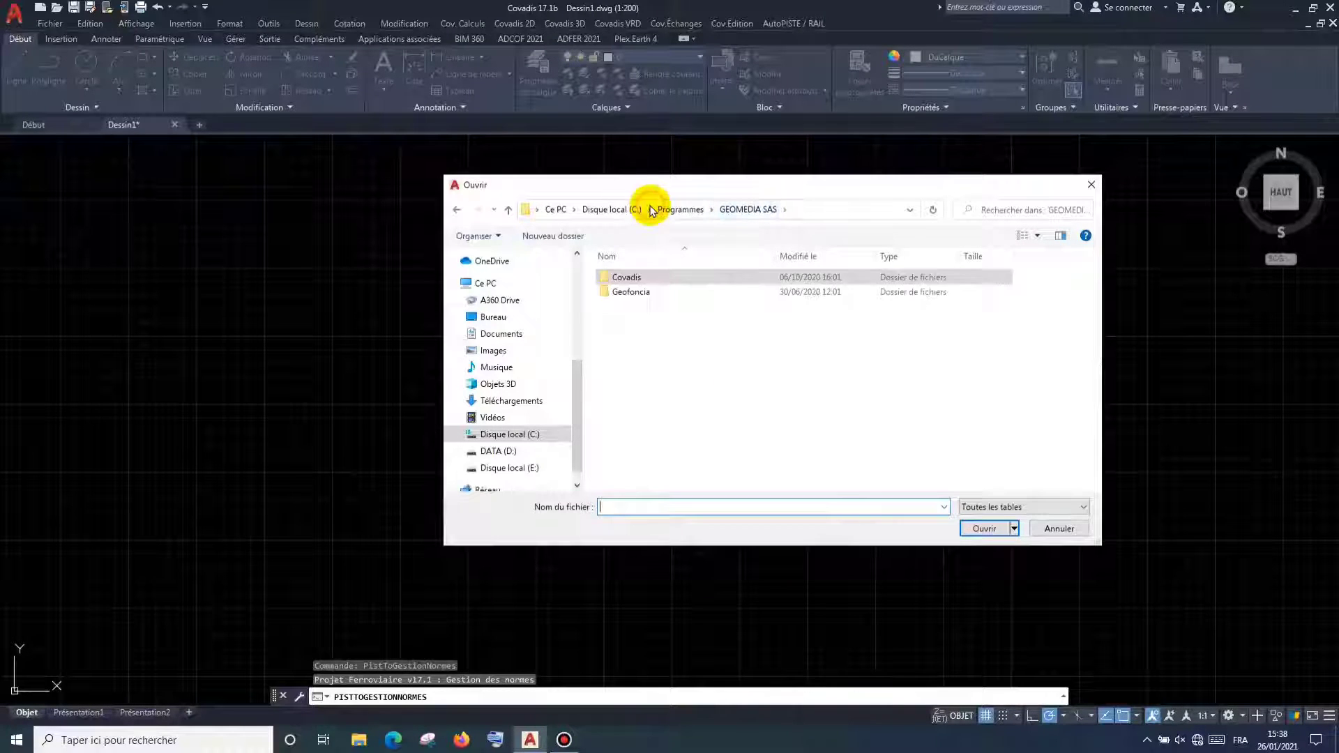
double_click(675, 279)
scroll(664, 380, "down", 6)
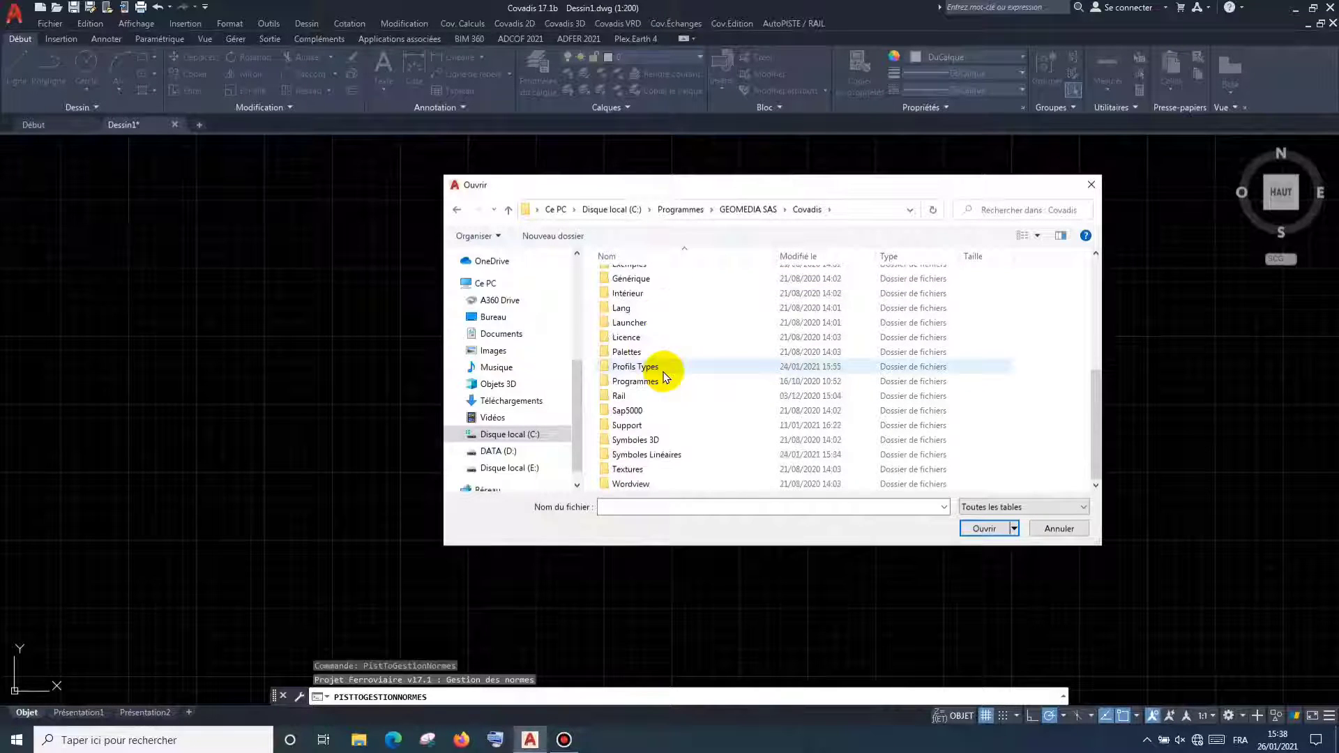
left_click(698, 394)
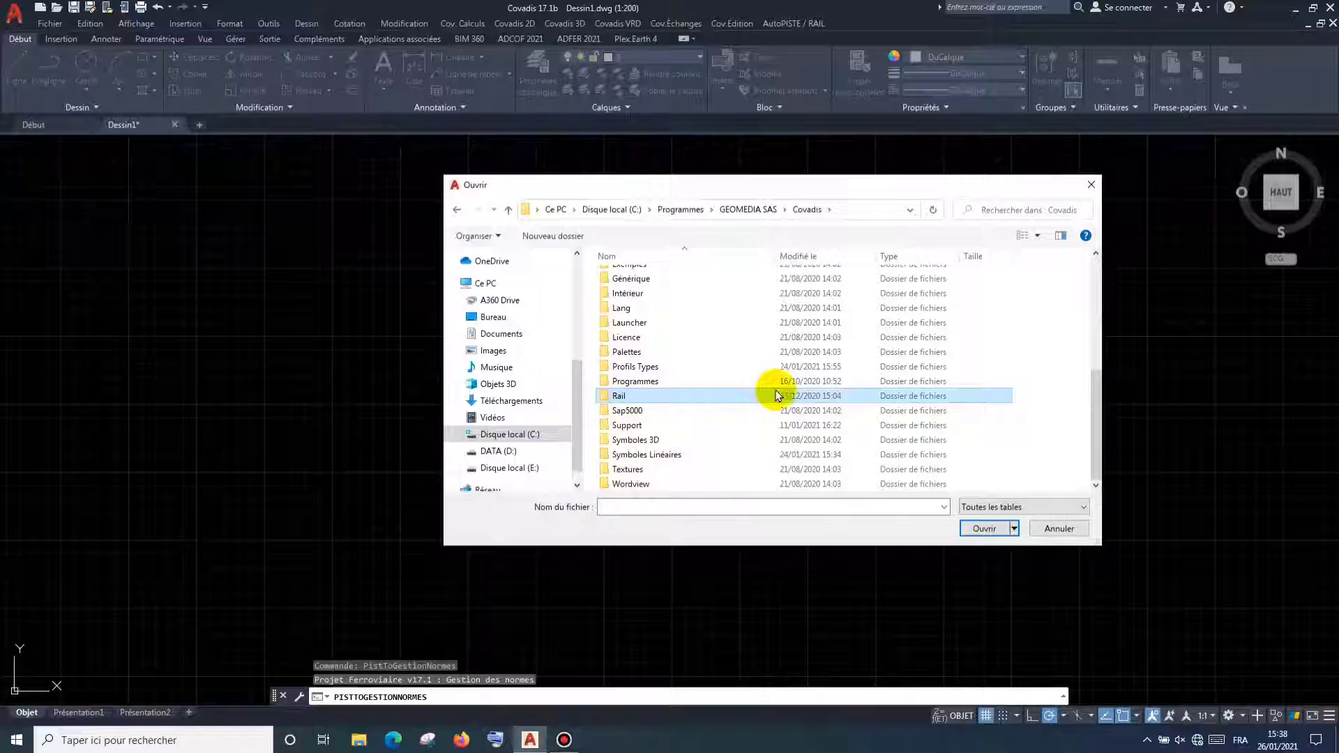
double_click(729, 395)
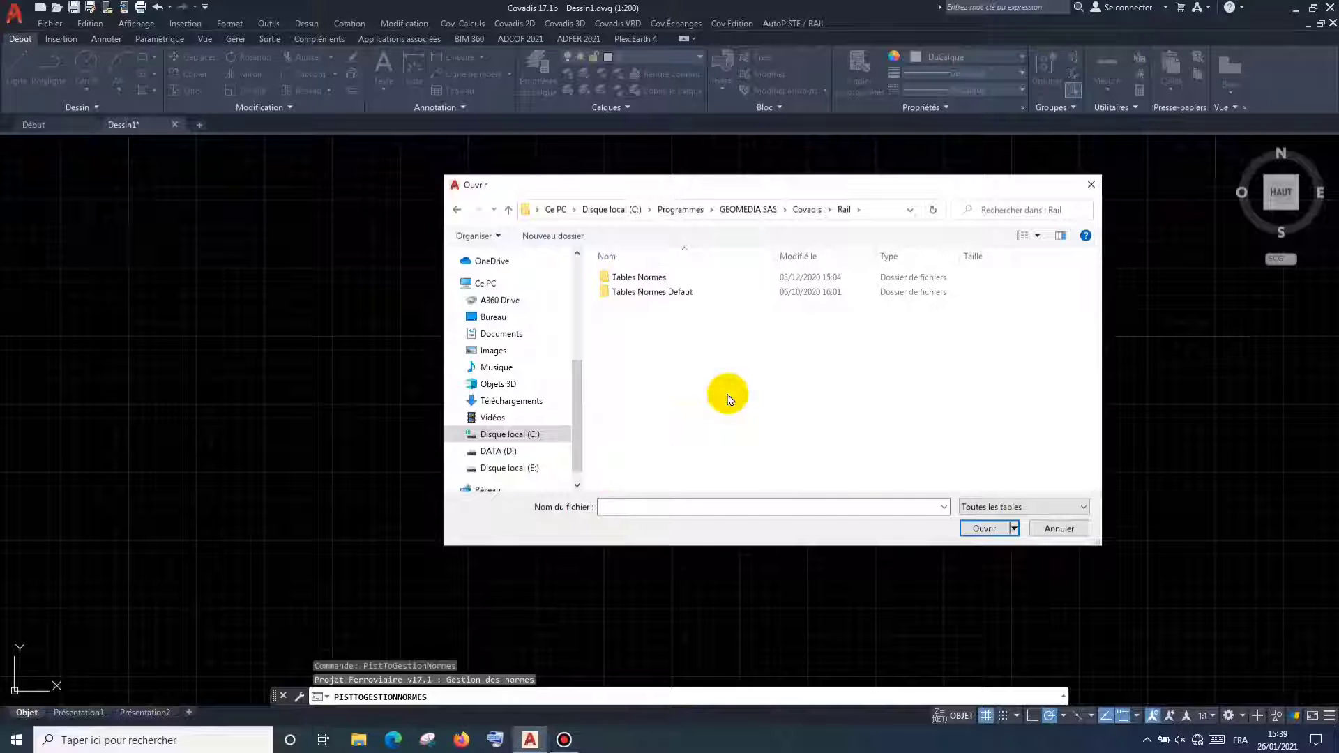
double_click(683, 279)
left_click(683, 279)
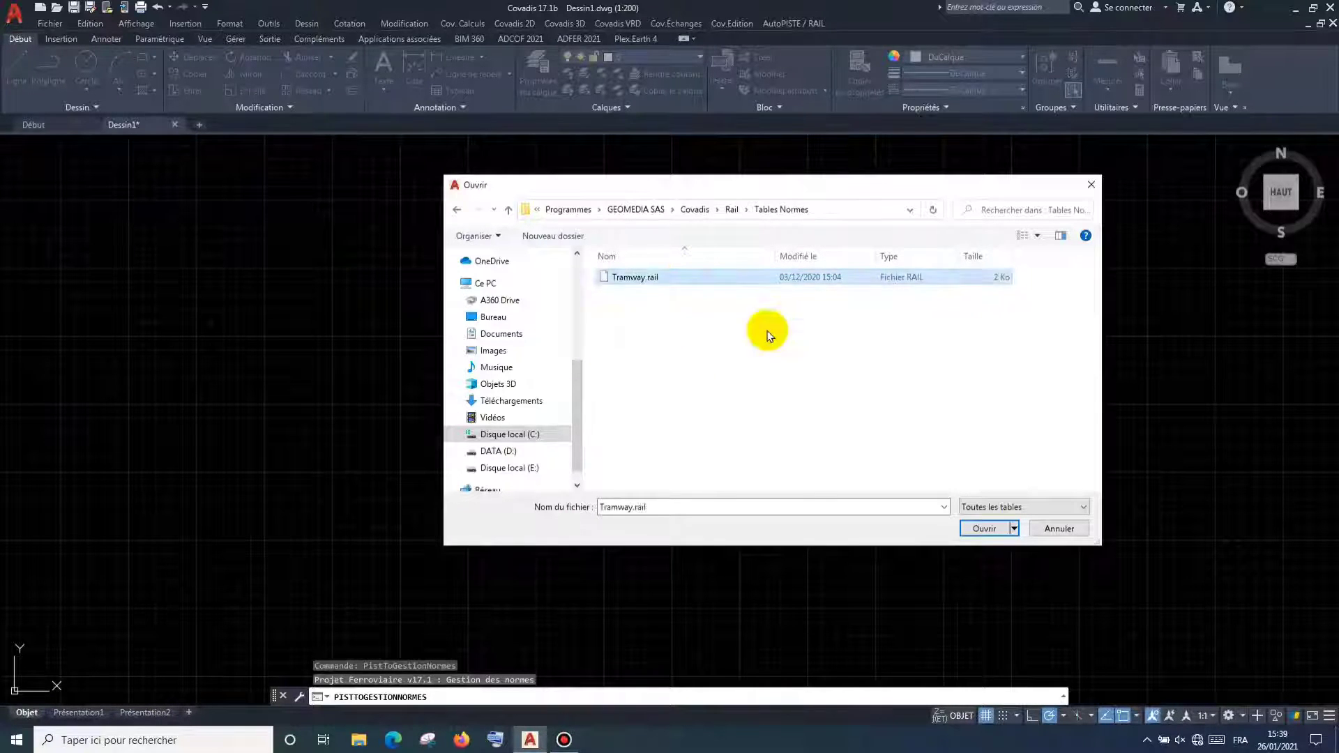
left_click(970, 529)
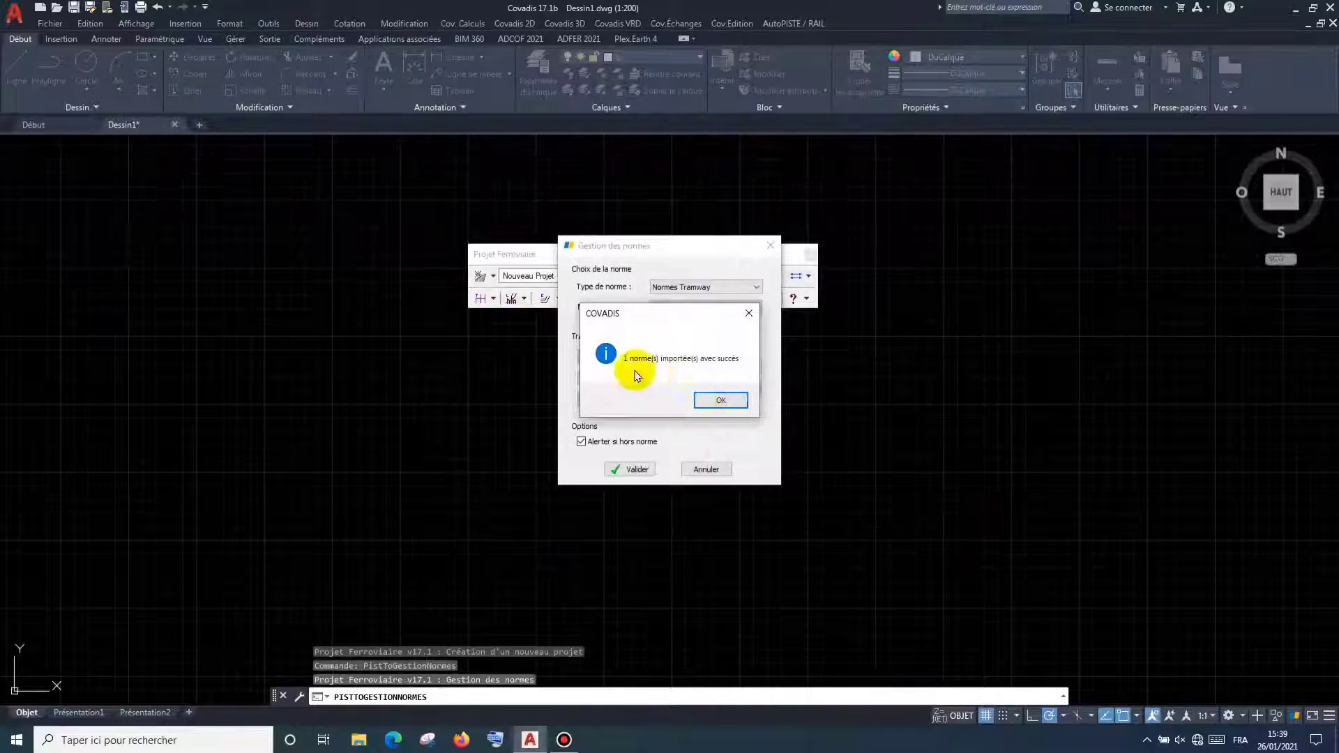
left_click(718, 400)
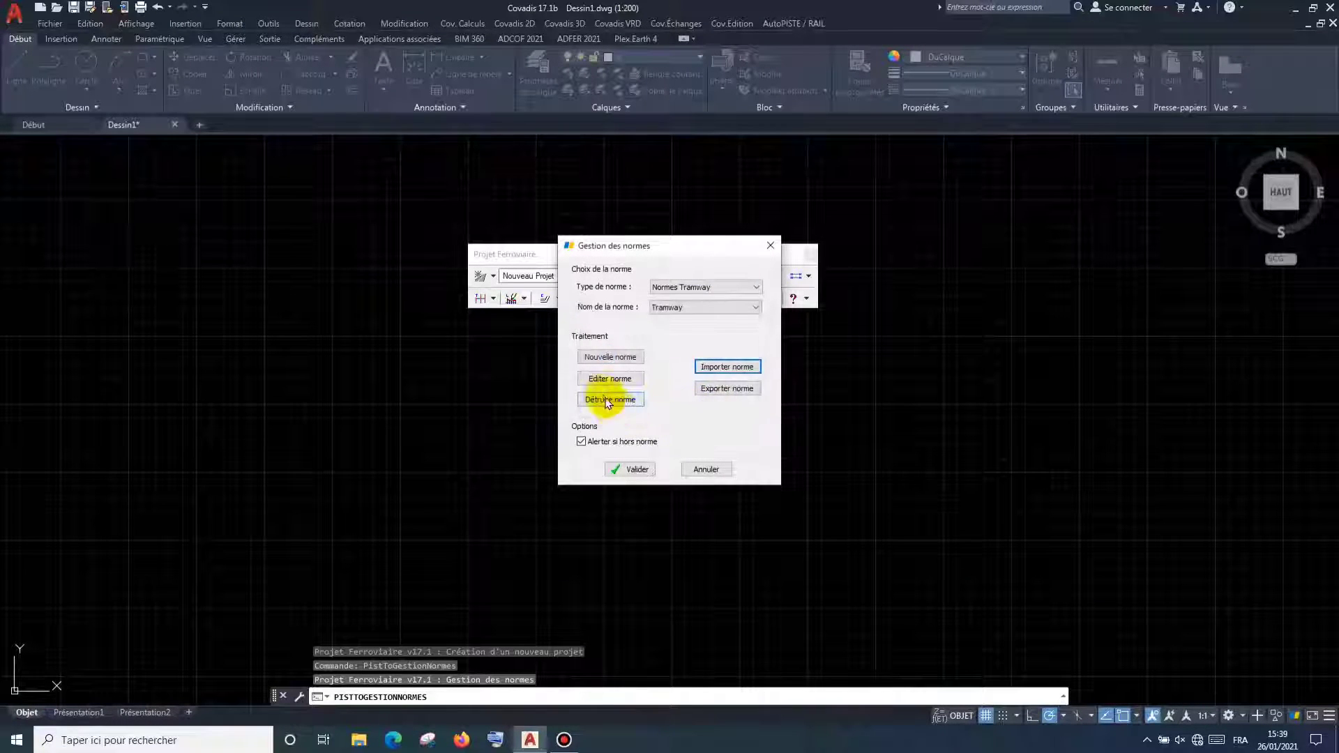
- Review the Tramway standard's characteristics, longitudinal profile, parameter files and curve widening settings
left_click(611, 380)
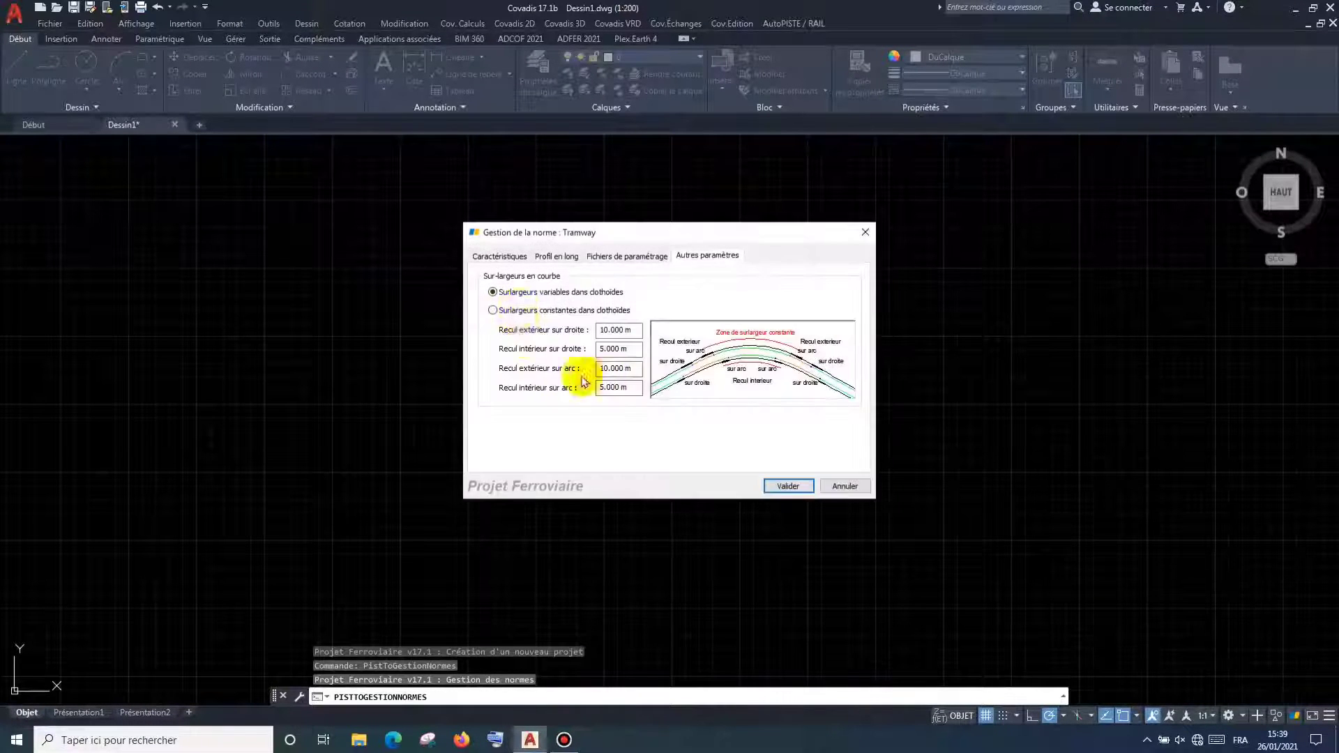
left_click(557, 260)
left_click(513, 264)
left_click(604, 256)
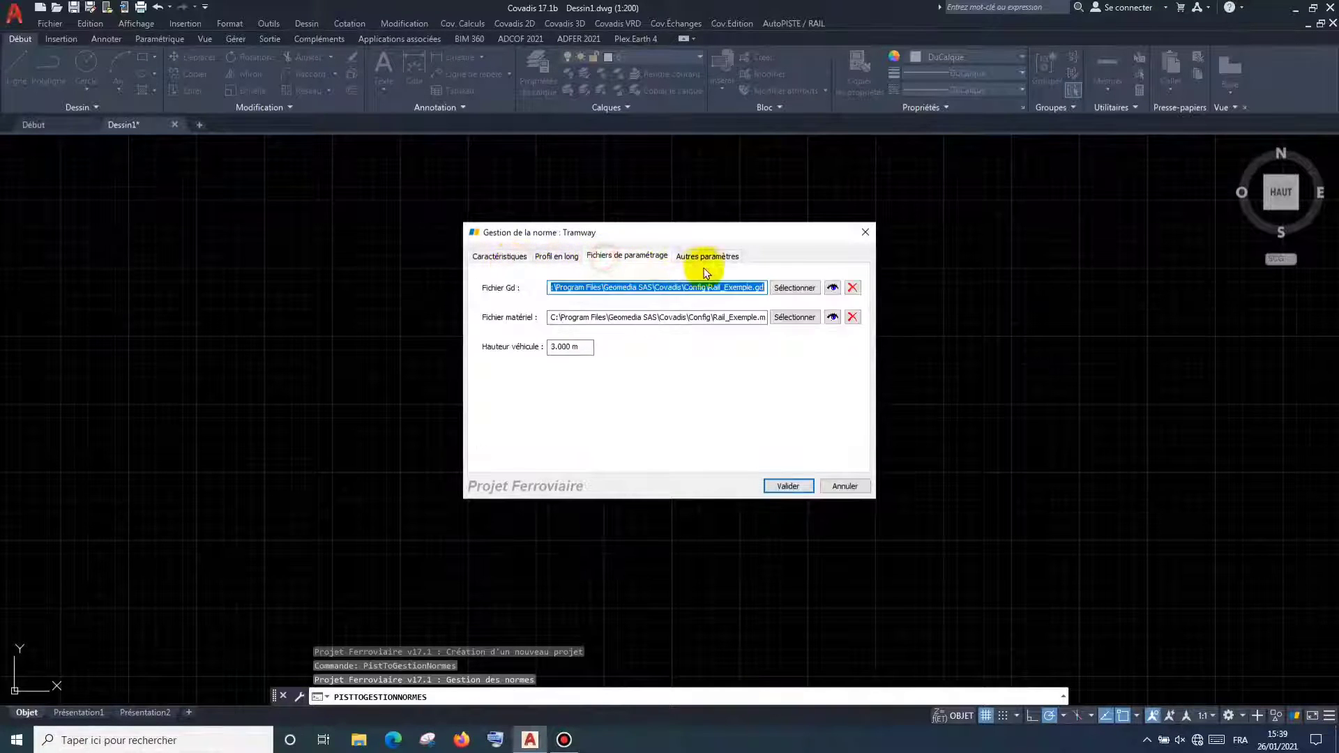
left_click(715, 259)
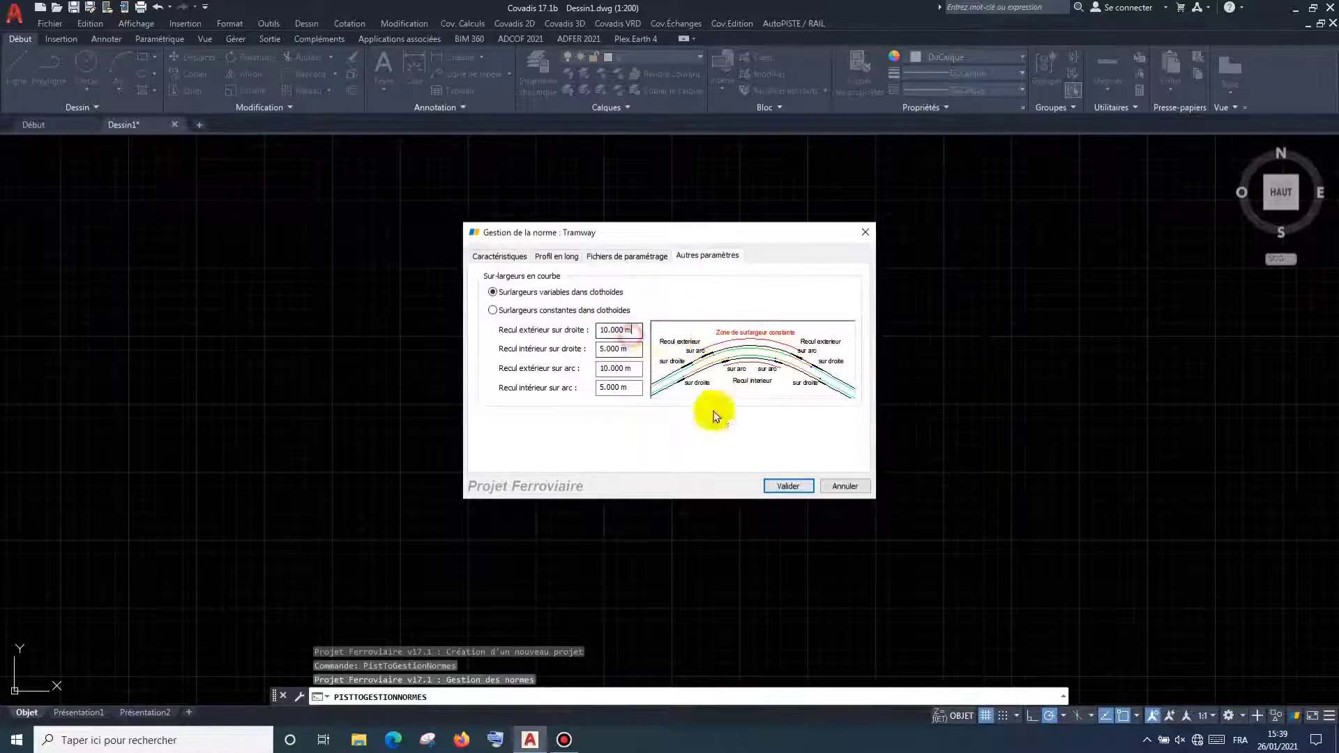
left_click(784, 486)
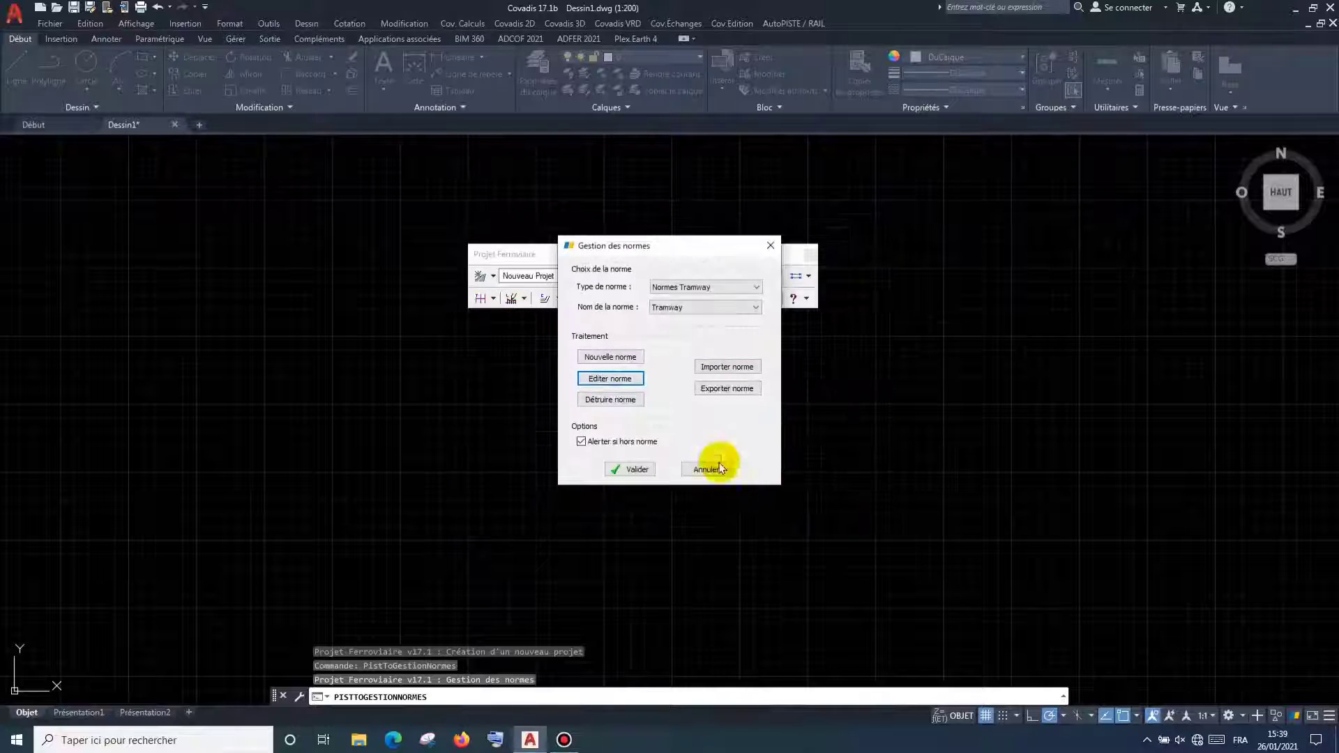
- Set the standard type to Normes Train and import Tramway.rail from the Tables Normes folder
left_click(679, 287)
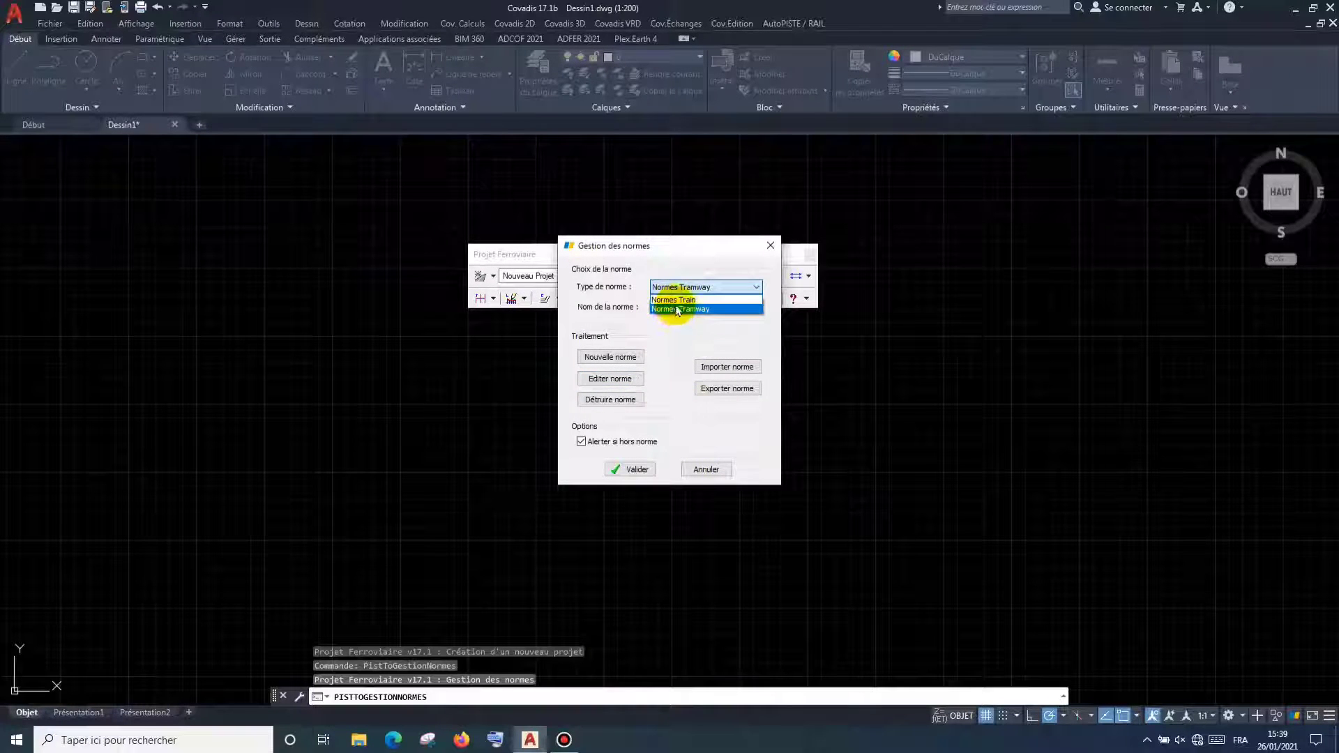
left_click(674, 300)
left_click(720, 369)
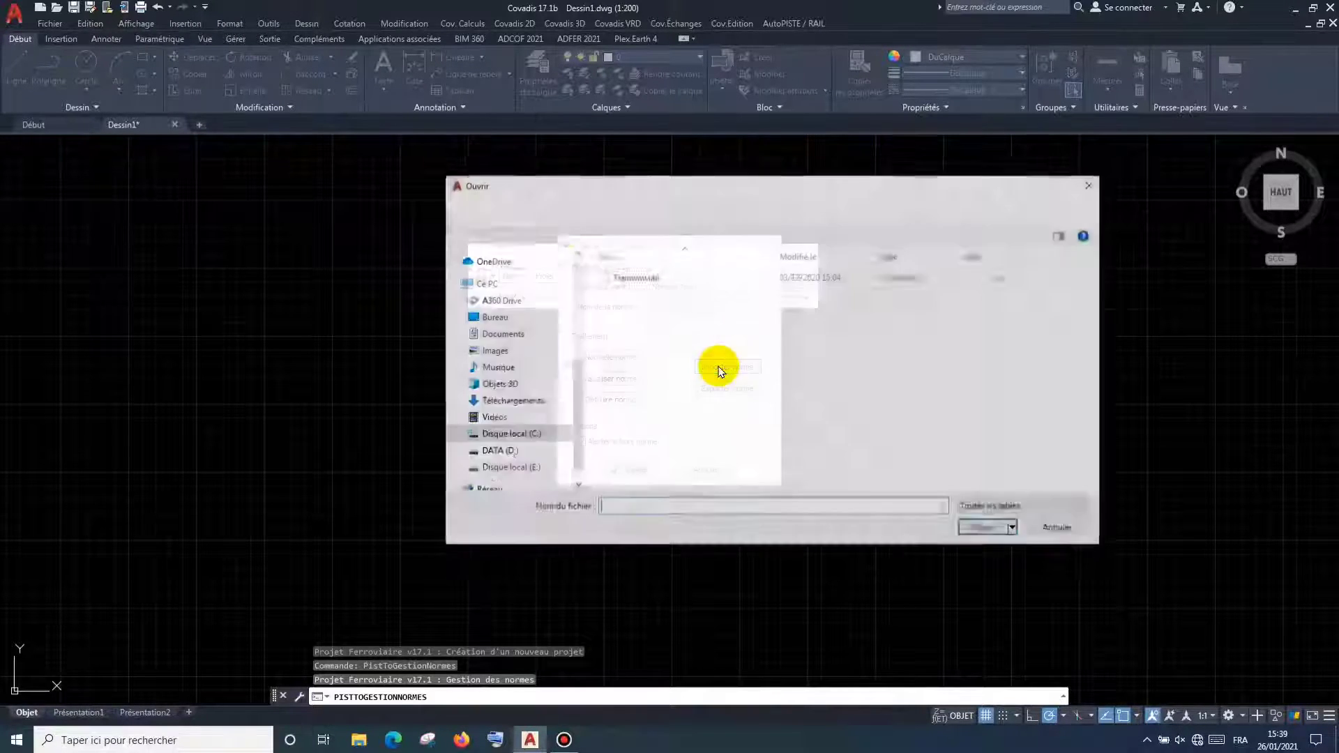
left_click(637, 278)
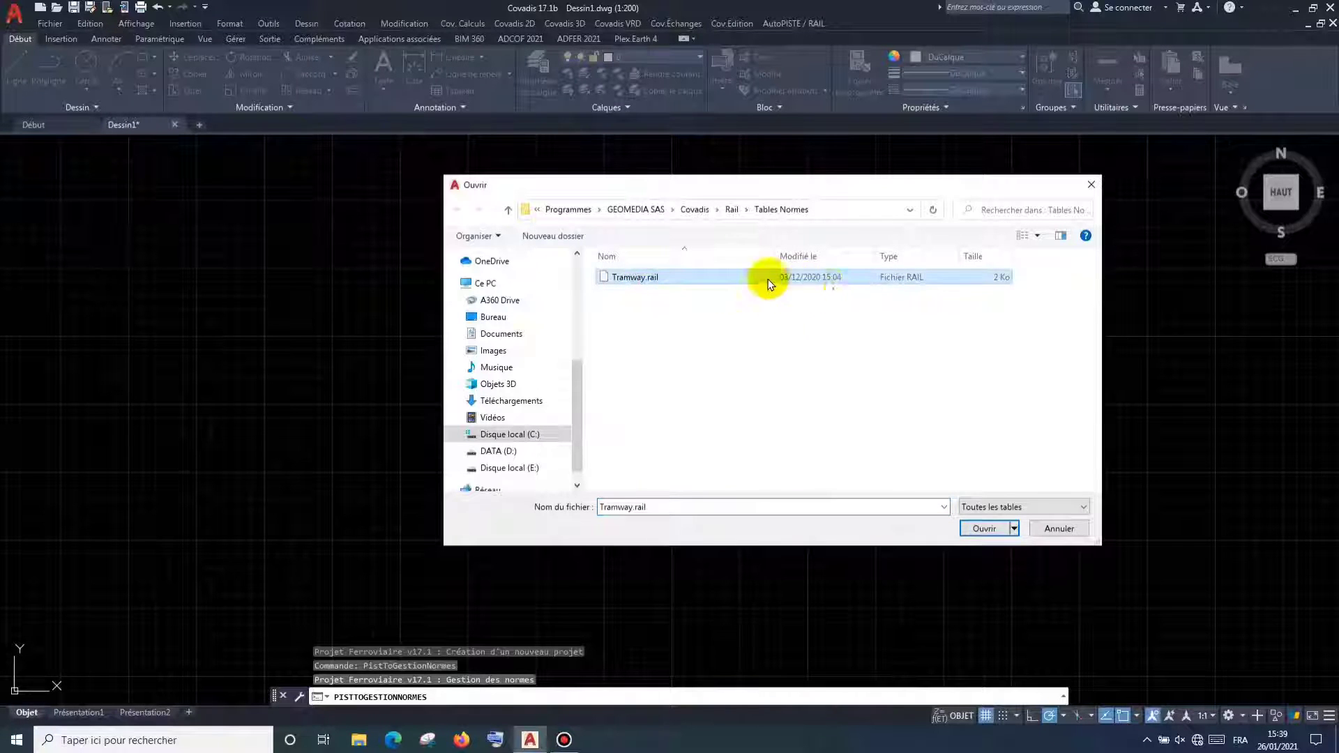
left_click(967, 530)
- View the IC 272 - 100 train standard, examining its cant, plan axis and longitudinal axis parameters
left_click(690, 308)
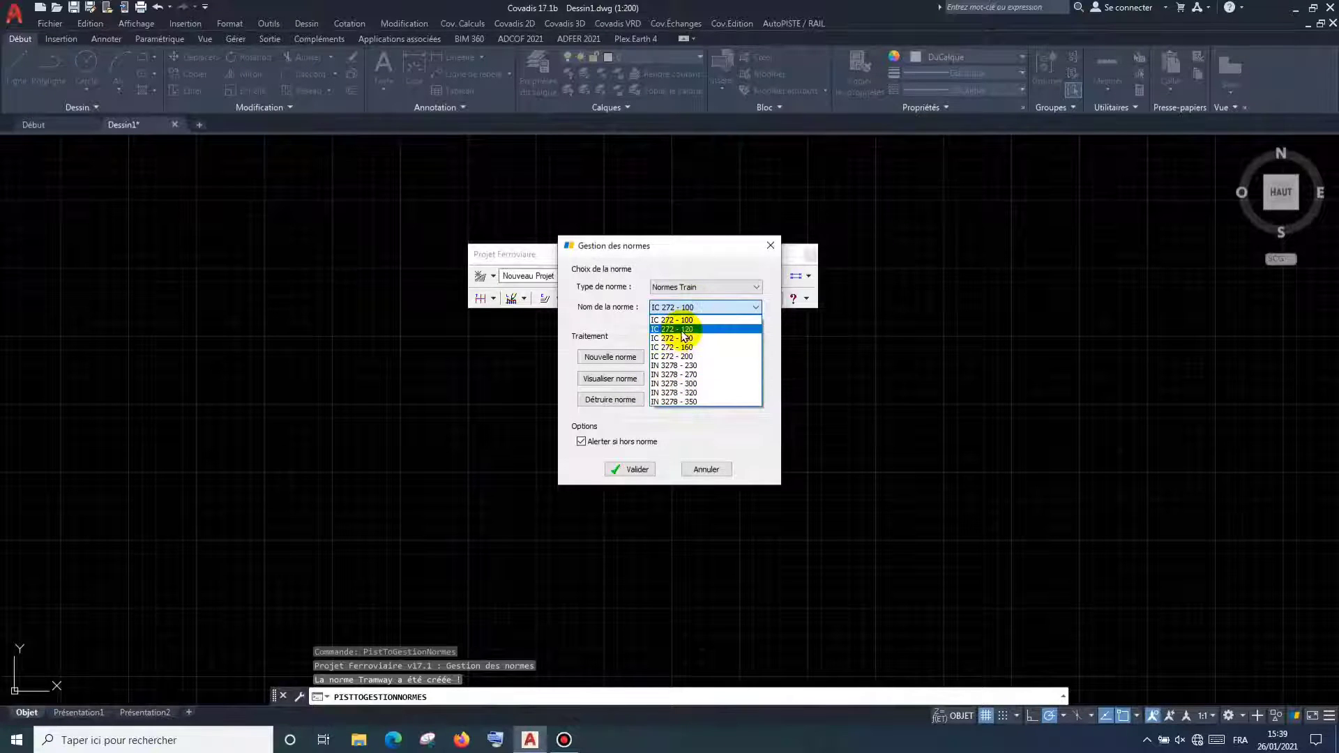
left_click(683, 322)
left_click(611, 379)
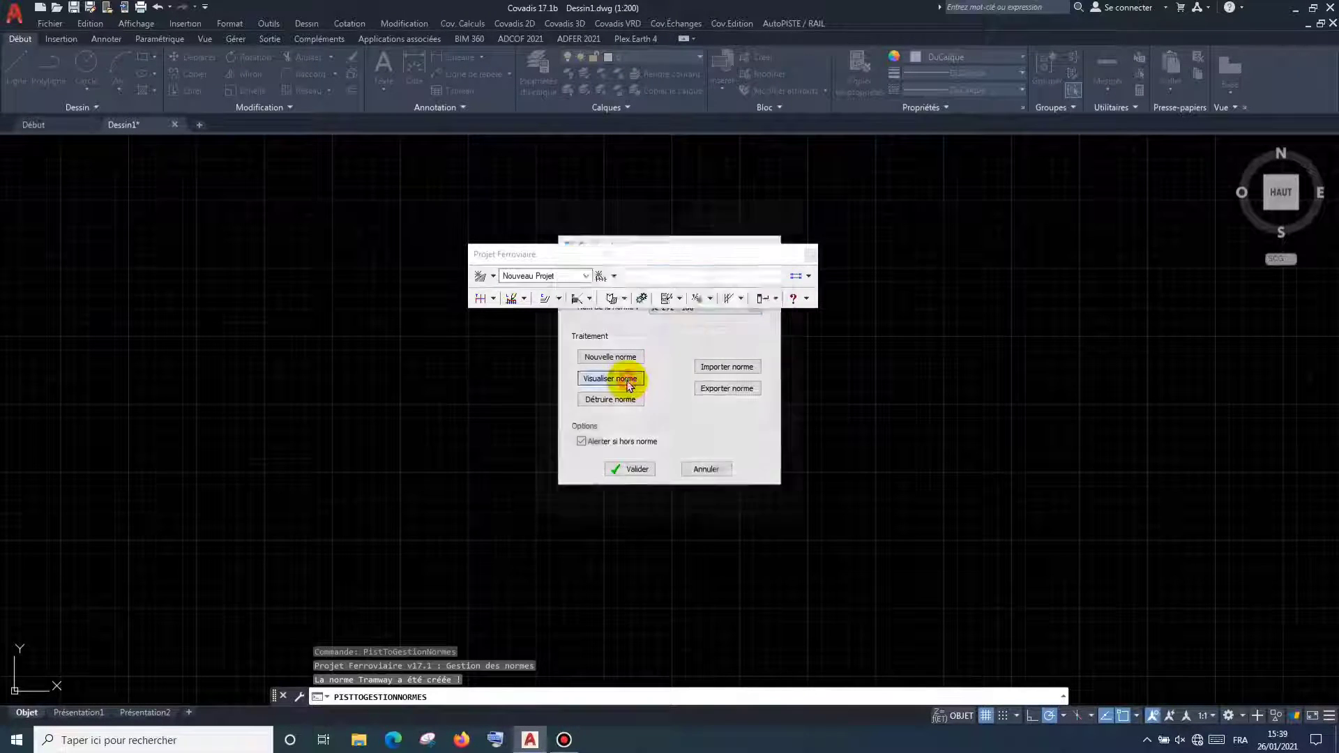
left_click(601, 231)
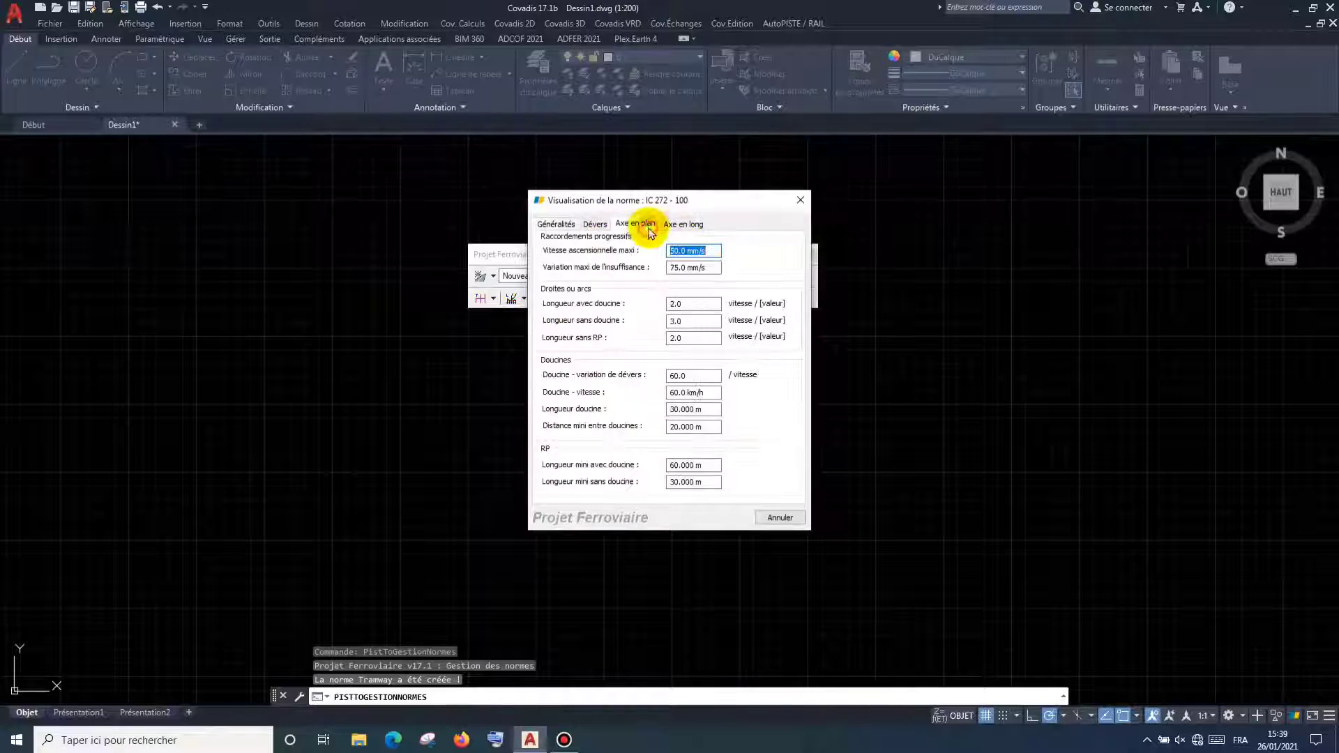
left_click(683, 224)
left_click(780, 519)
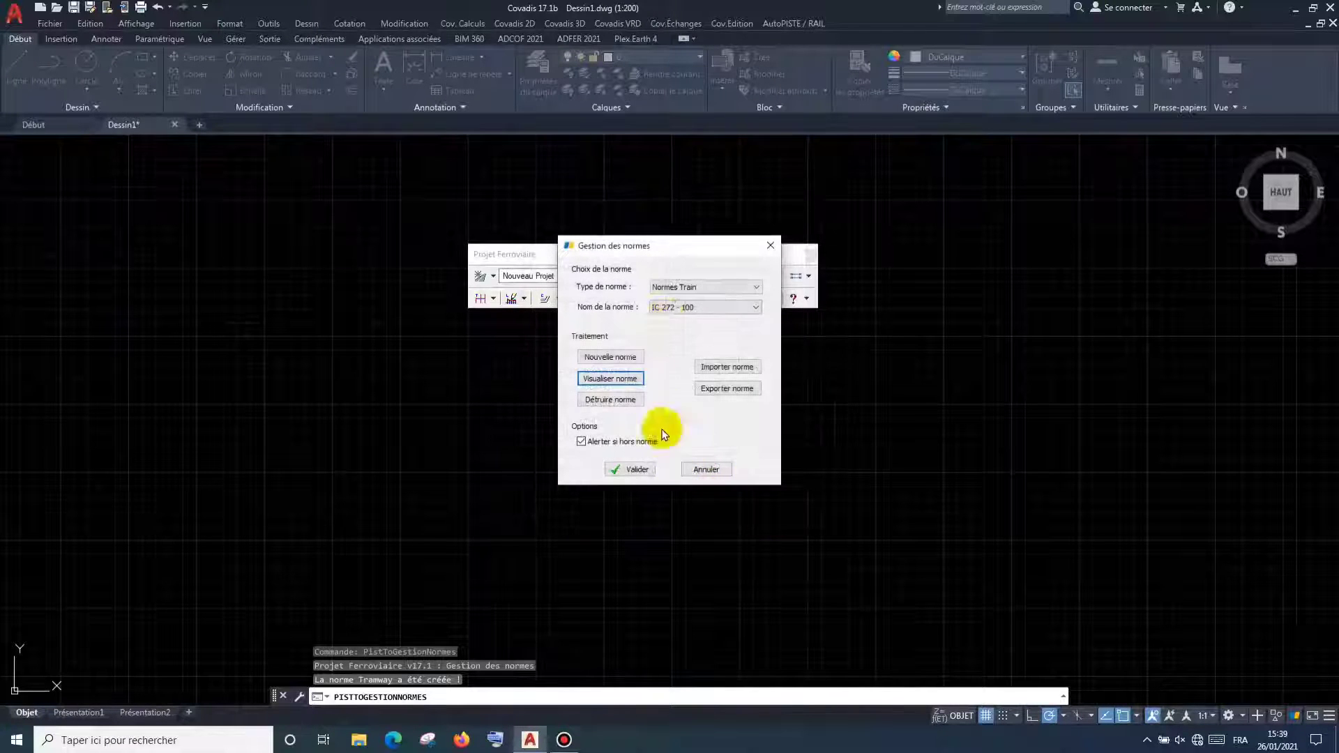
- Select the IN 3278 - 350 train standard, look through its parameters and validate the choice
left_click(684, 307)
left_click(677, 402)
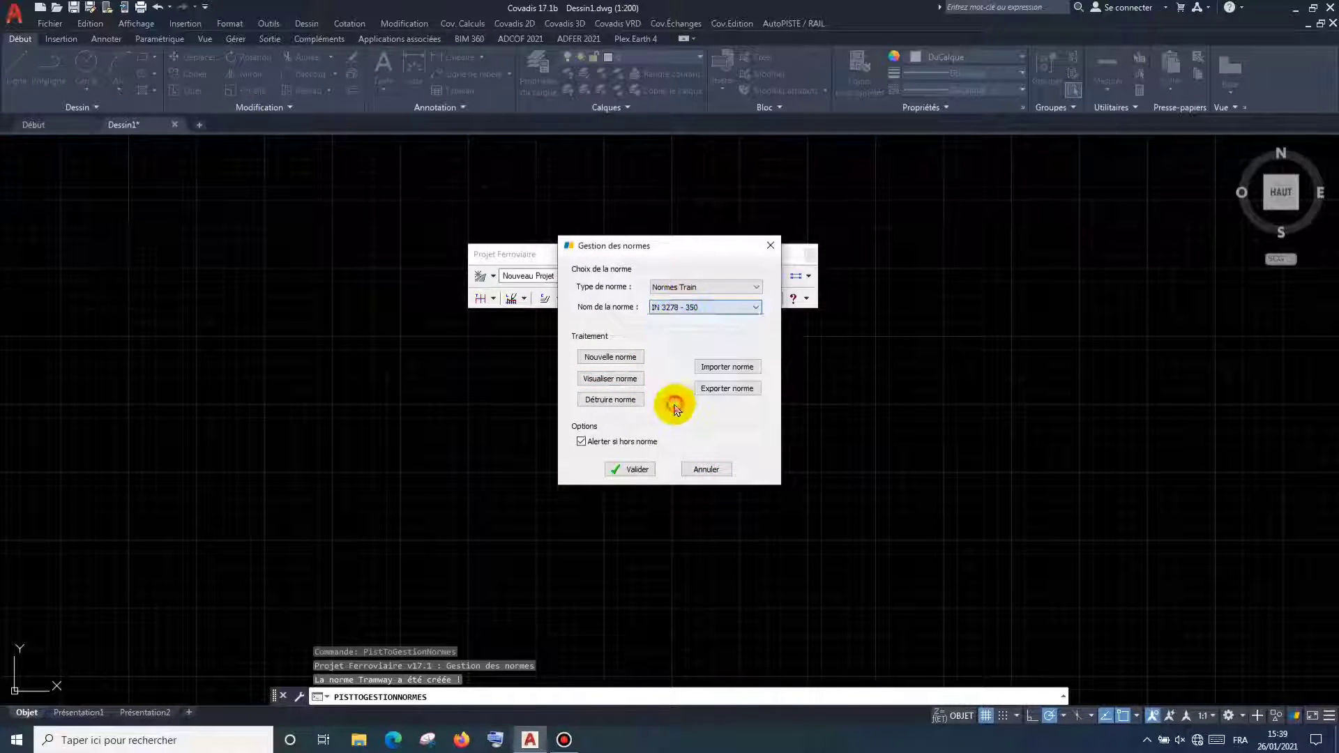
left_click(610, 378)
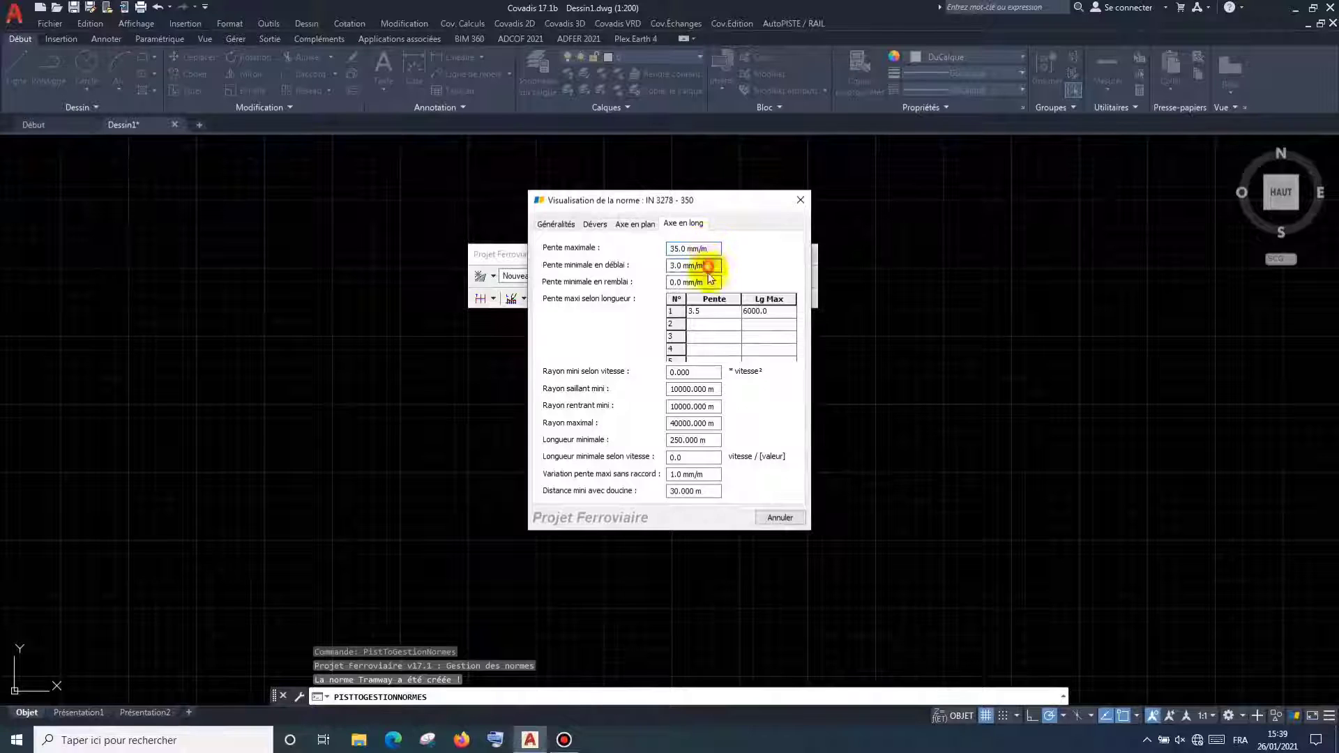
left_click(597, 224)
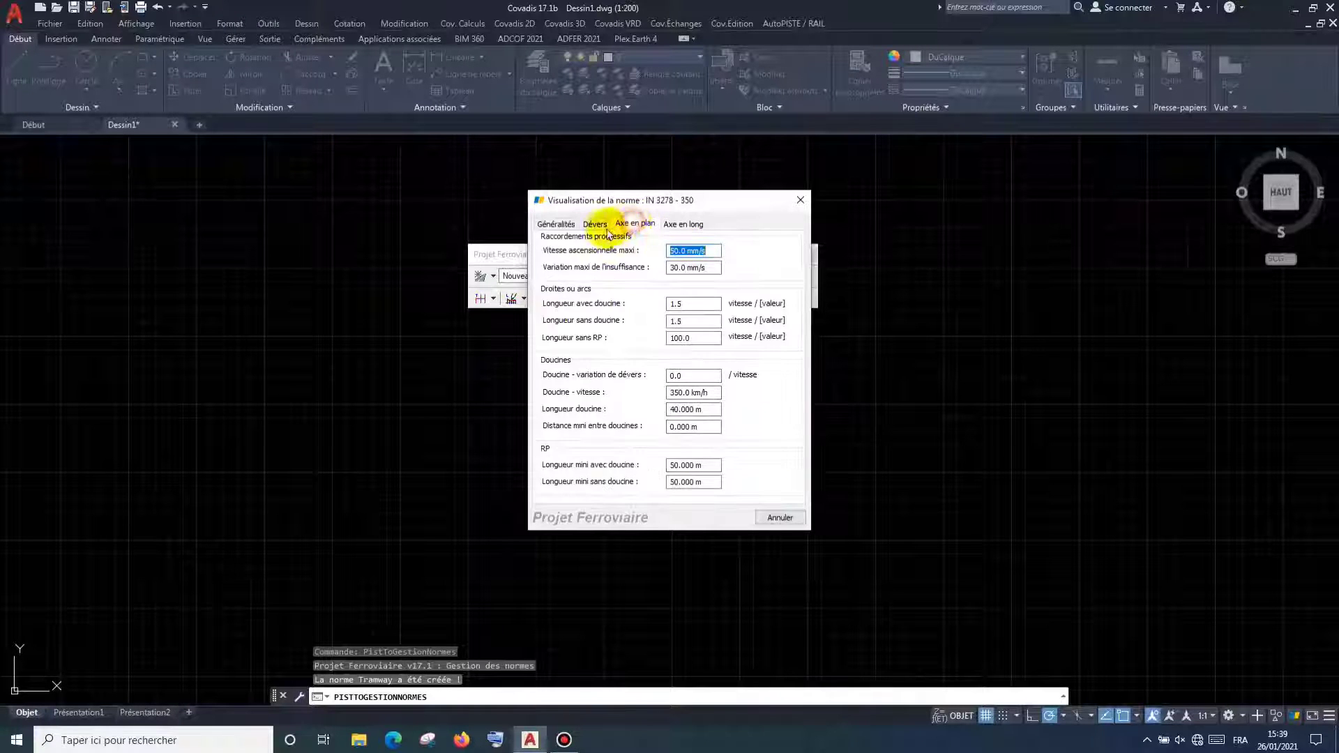
left_click(562, 225)
left_click(795, 202)
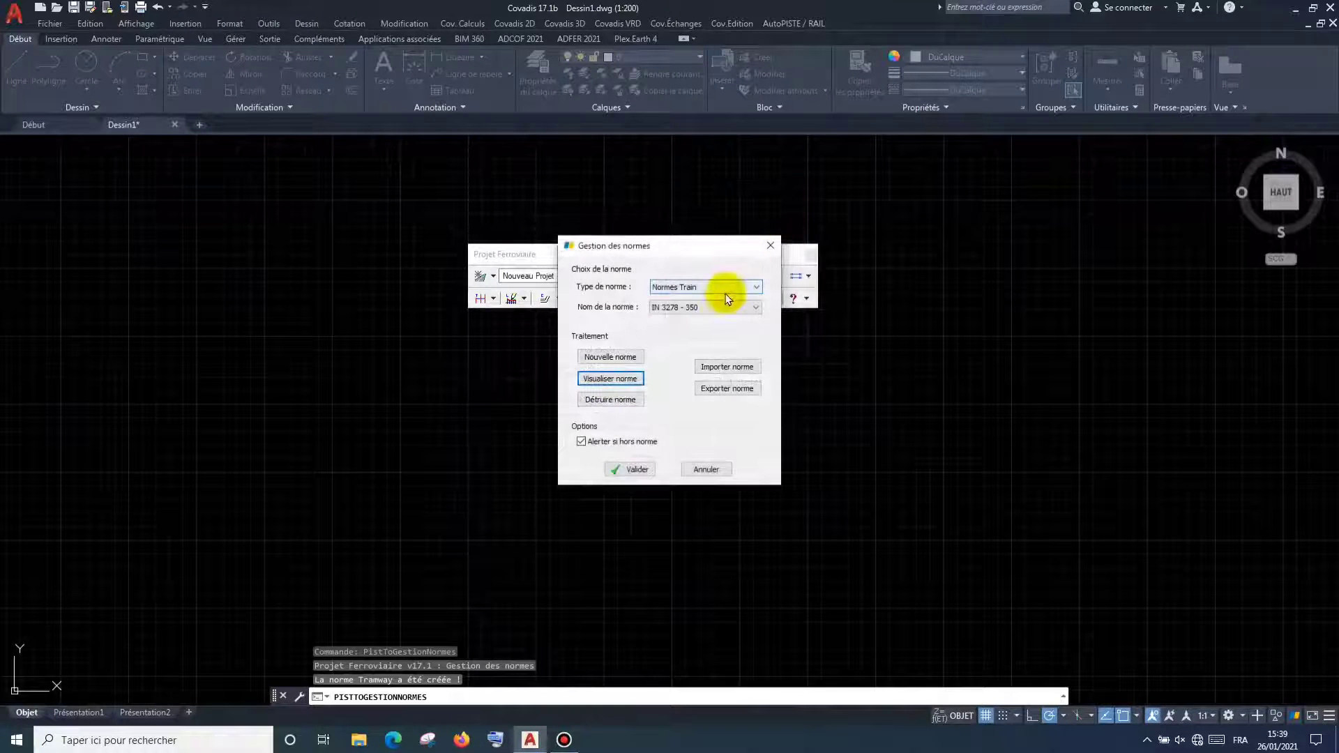
left_click(631, 468)
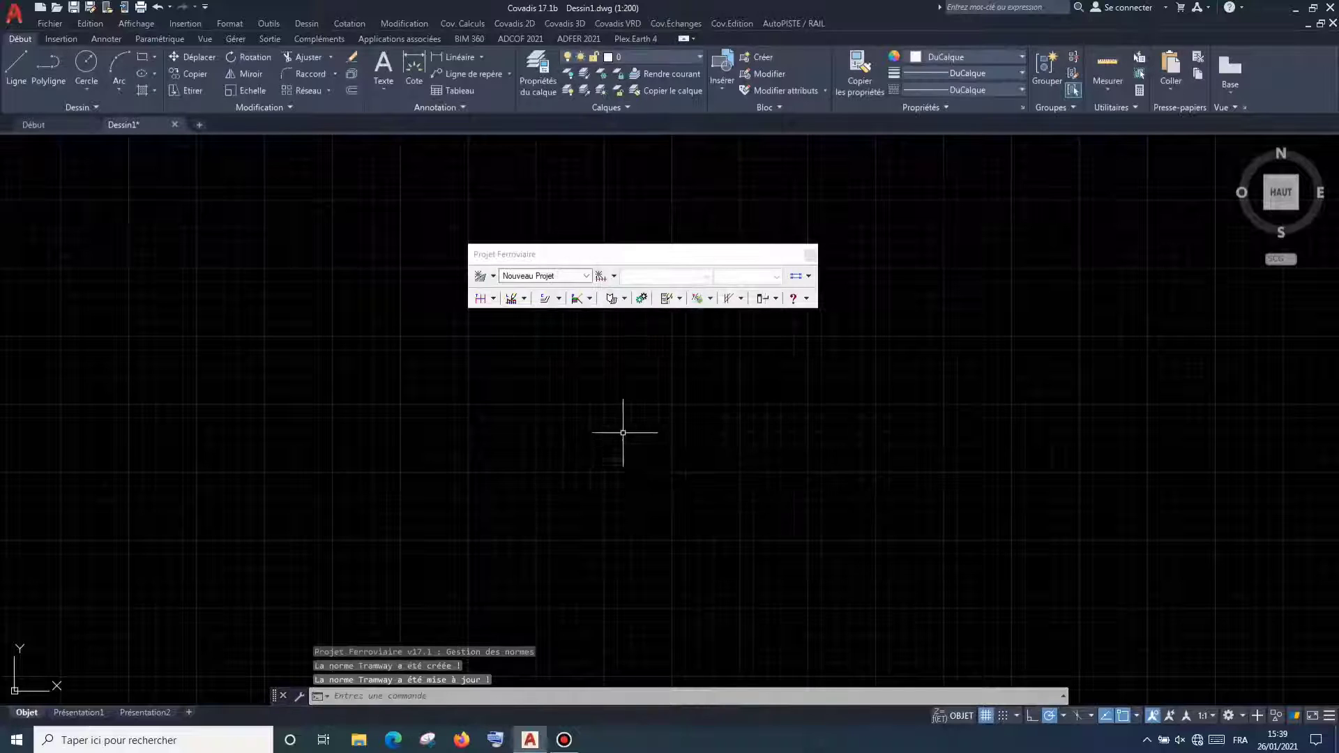
- Start a new plan axis created by points of intersection (PI) and name it "Axe v1"
left_click(613, 279)
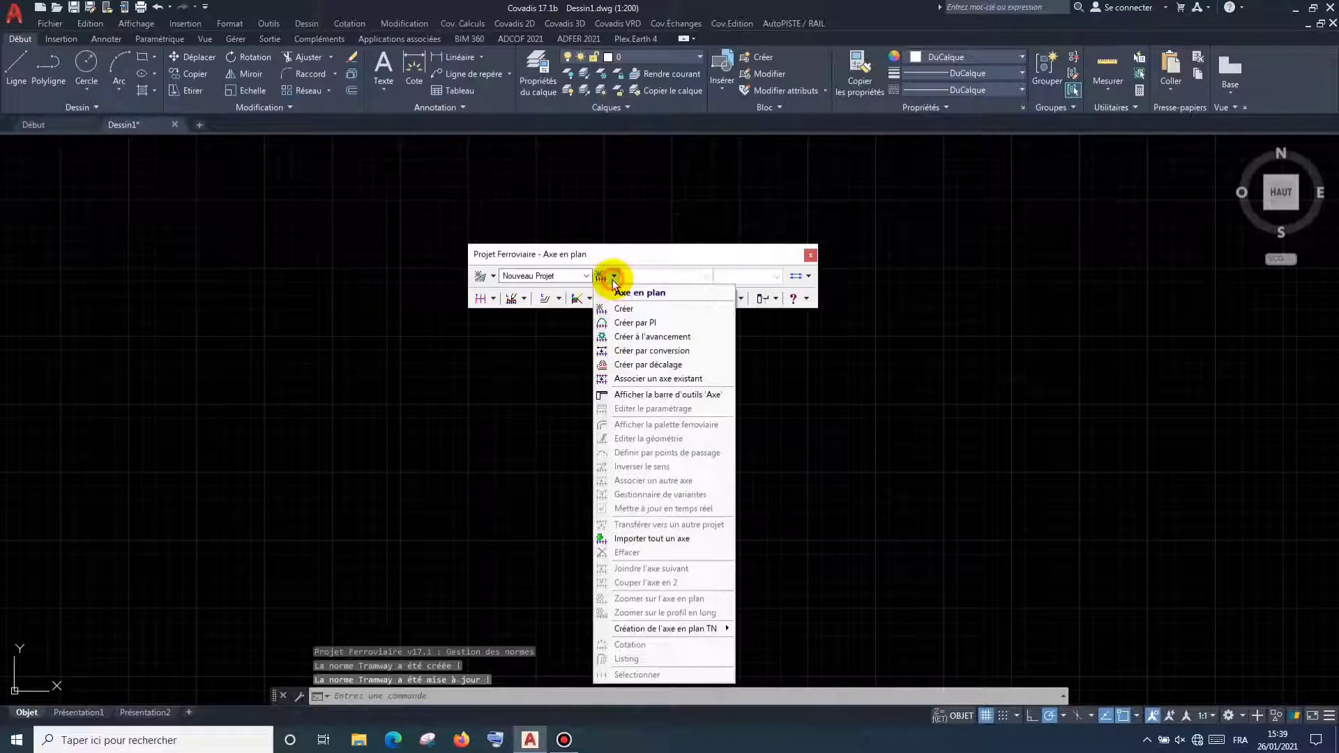
left_click(627, 324)
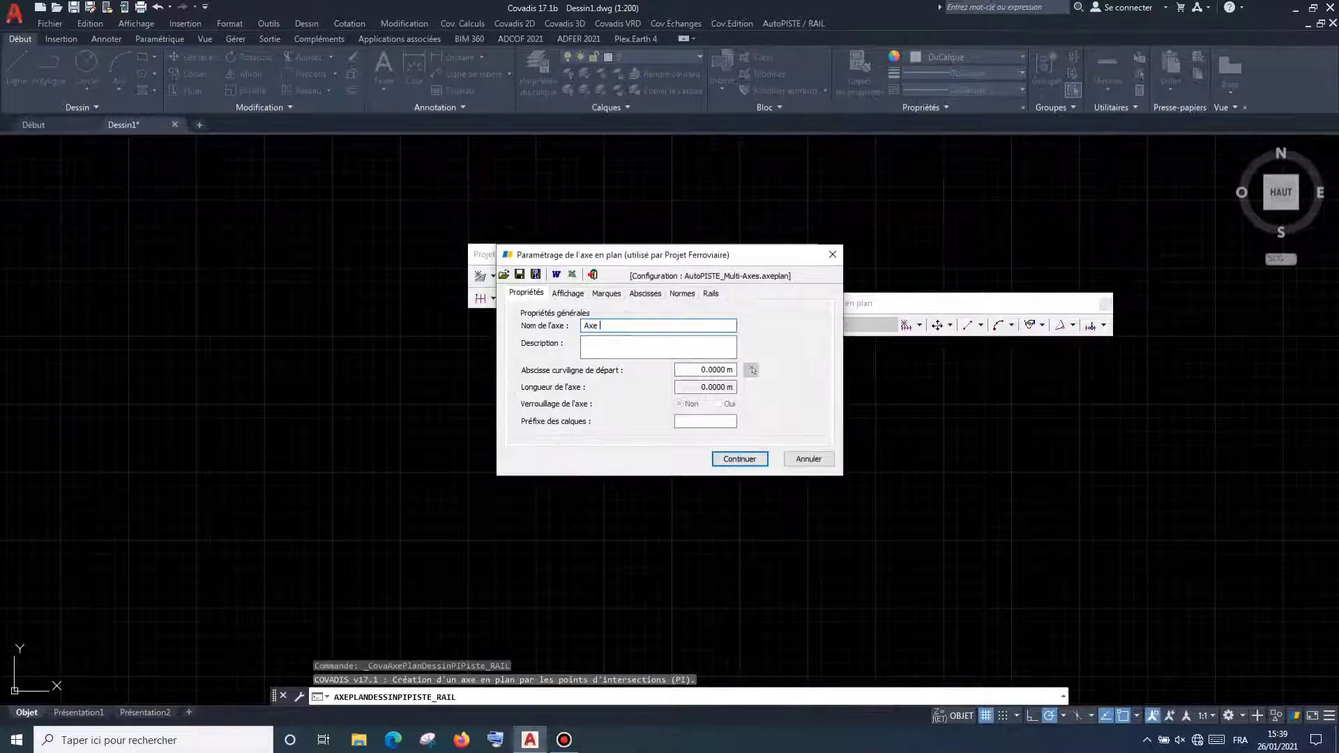
type("v1")
left_click(682, 294)
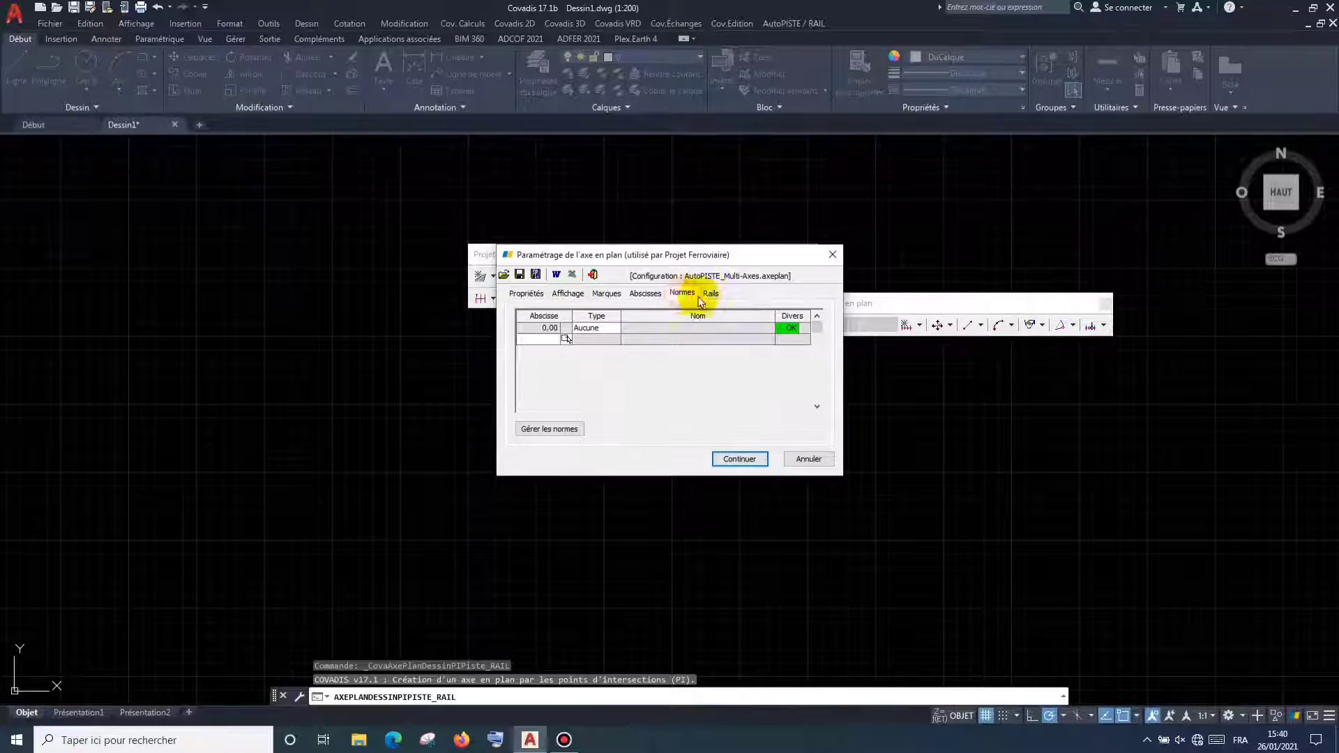
- Assign the Train standard IC 272 - 160 to the axis at abscissa 0.00
left_click(617, 328)
left_click(608, 353)
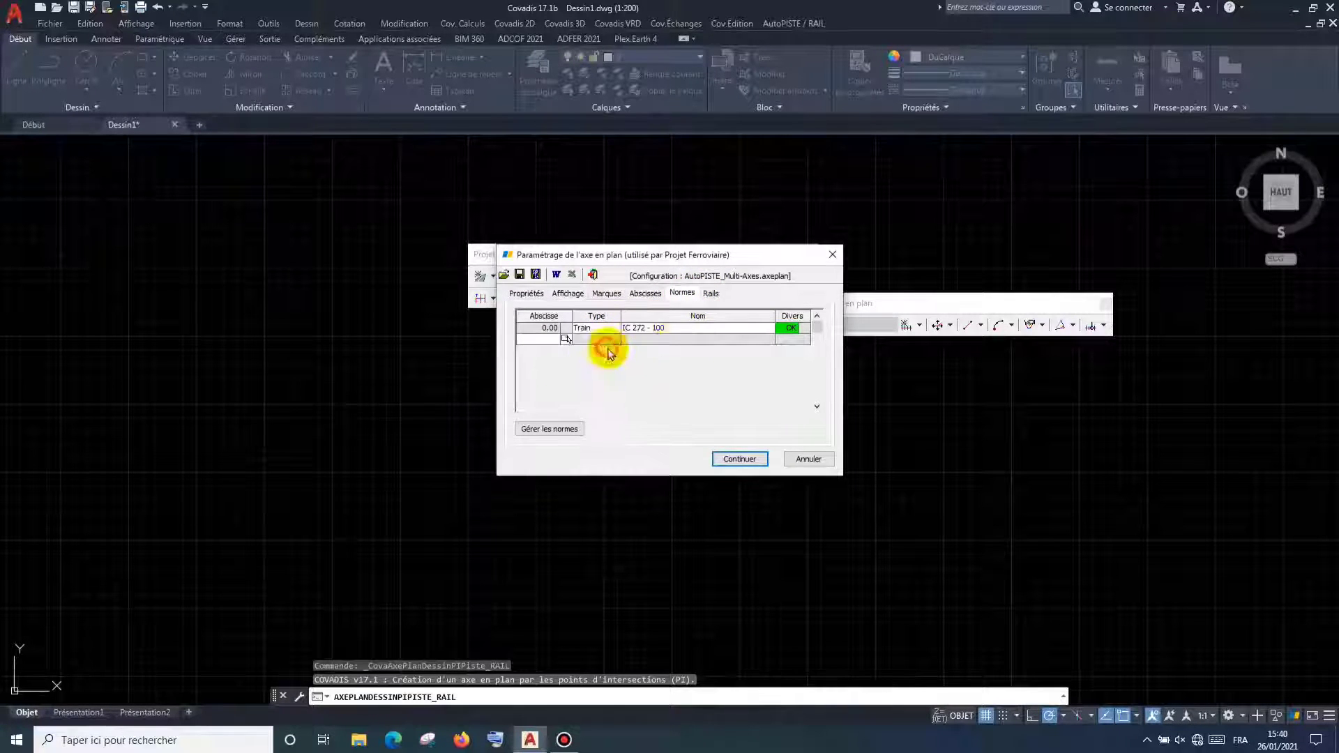
left_click(688, 328)
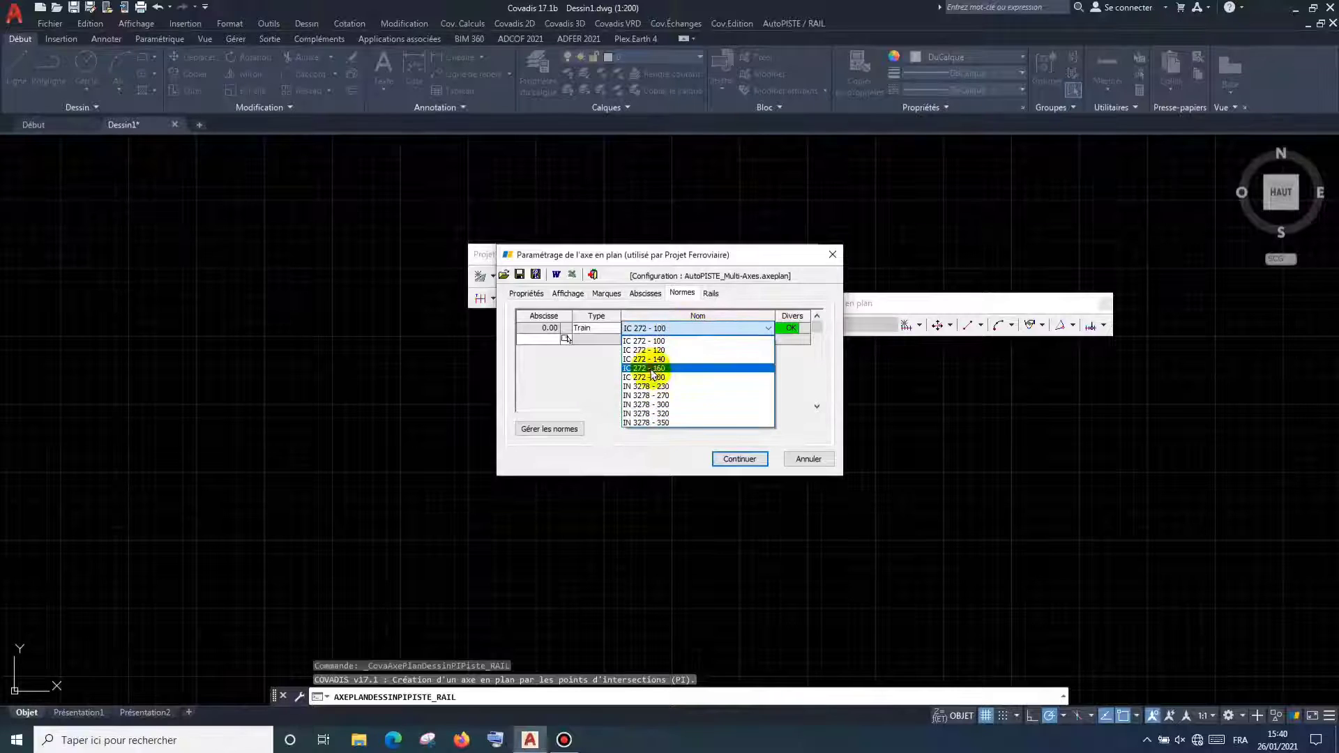
left_click(653, 369)
- Assign the Tramway standard to the axis, check its existing rail settings and validate the axis parameters
left_click(616, 328)
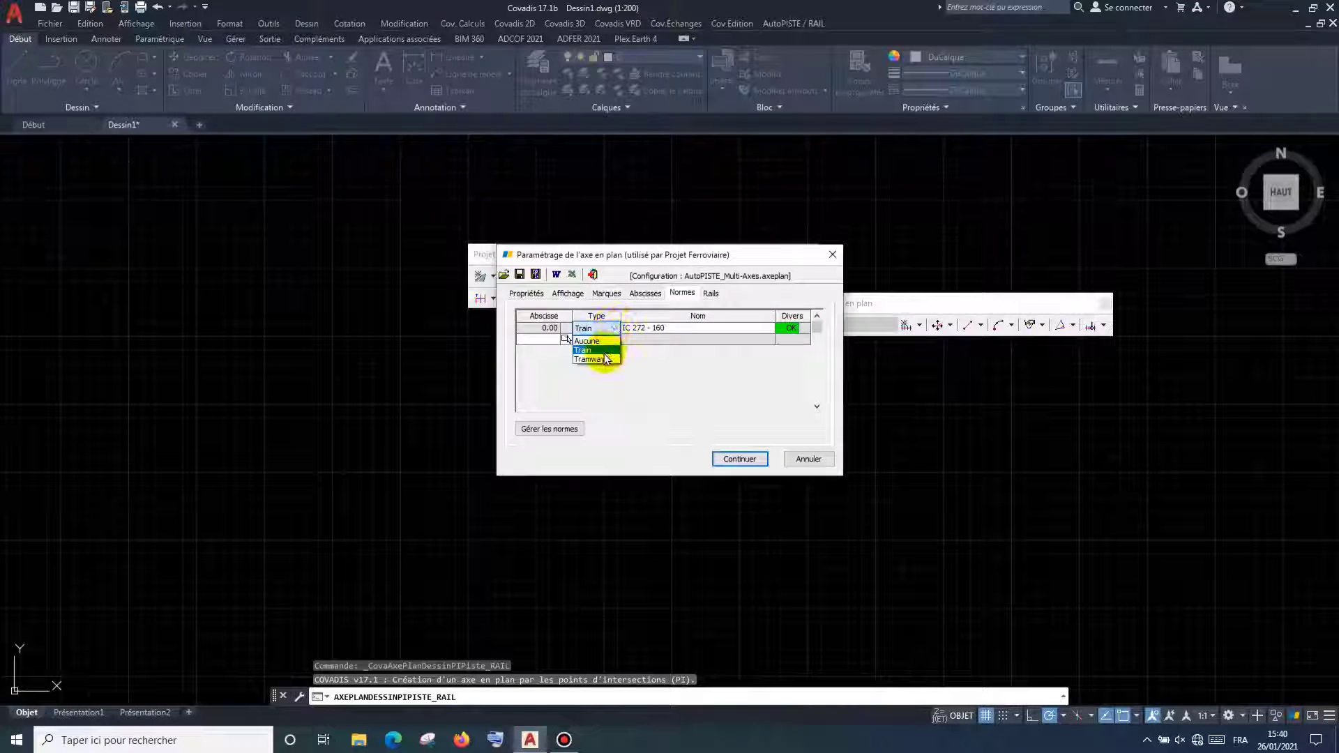
left_click(604, 360)
left_click(685, 331)
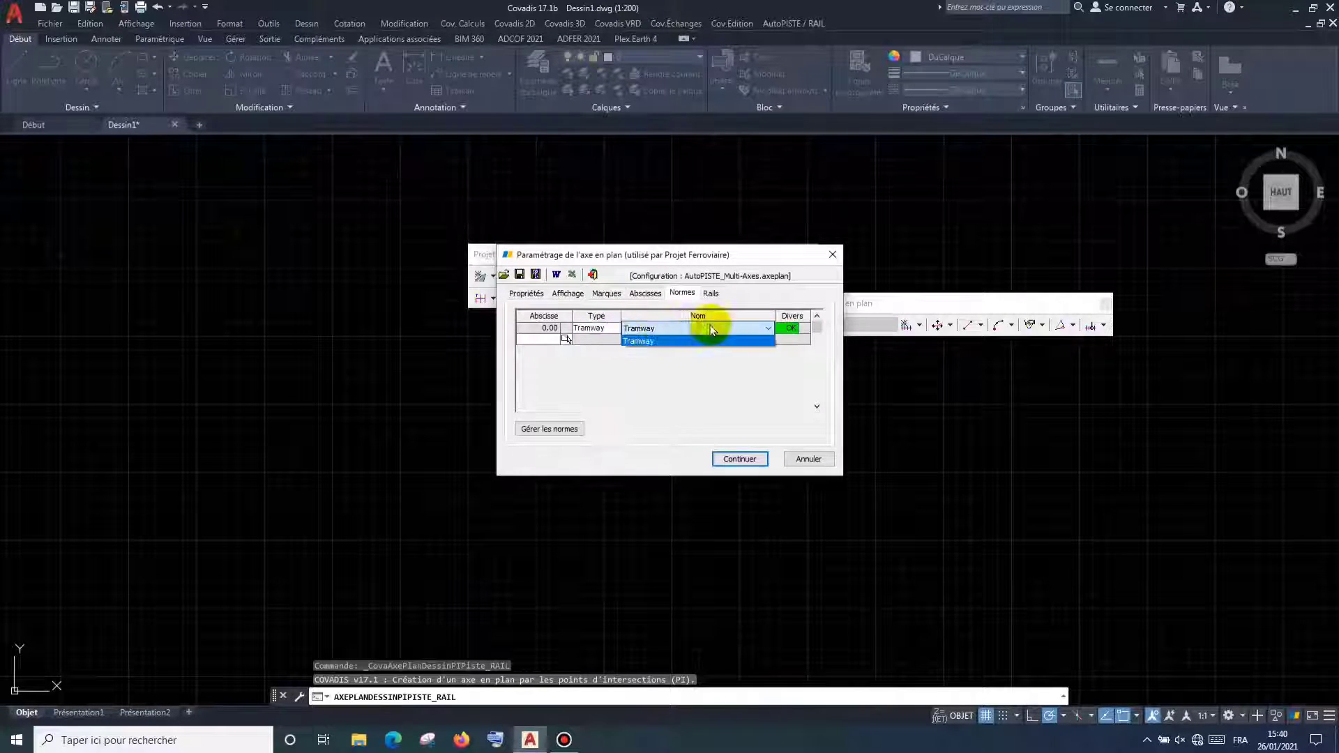
left_click(742, 363)
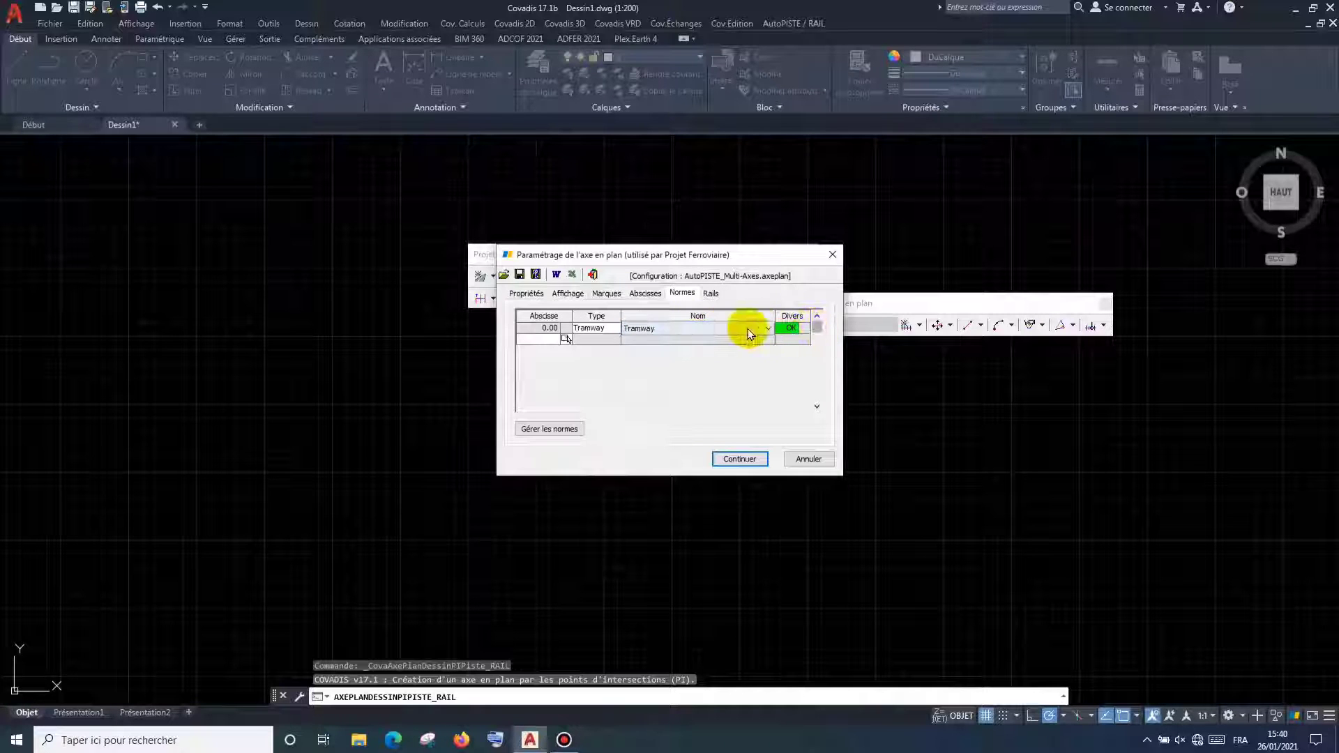
left_click(715, 302)
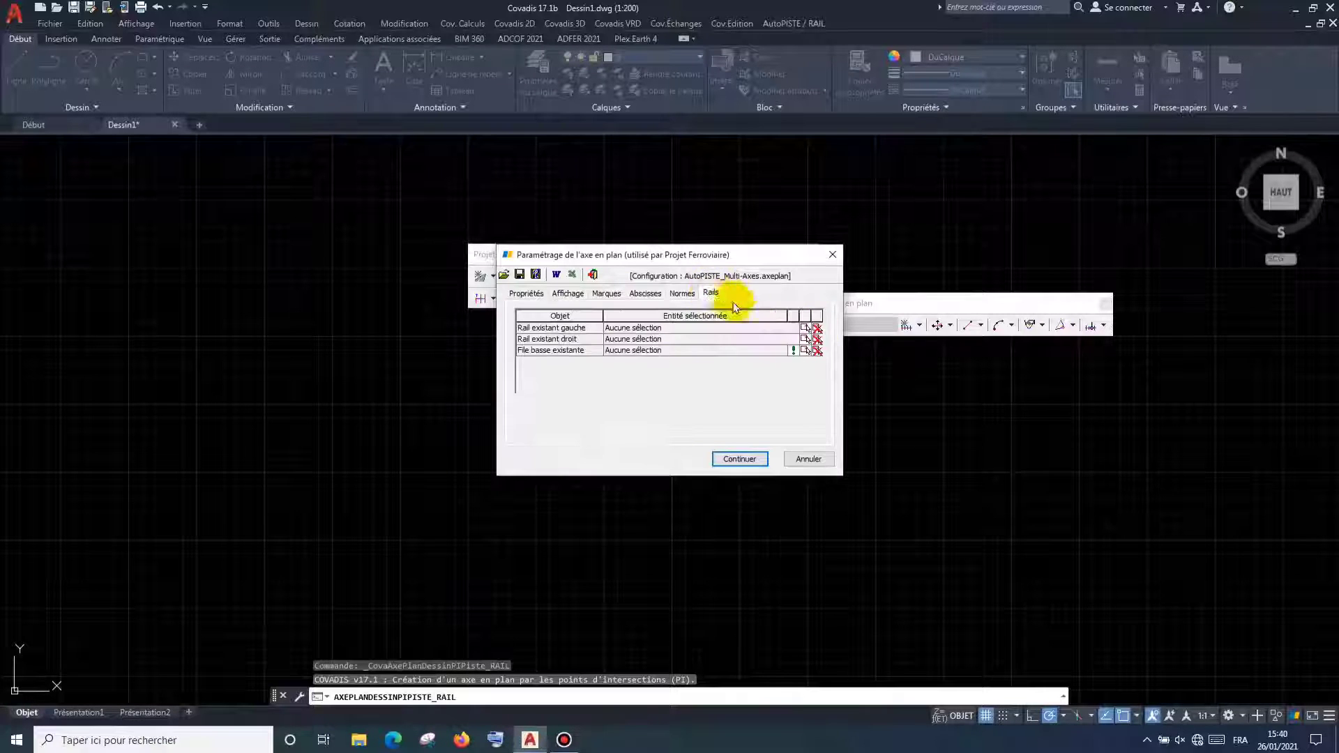
left_click(685, 294)
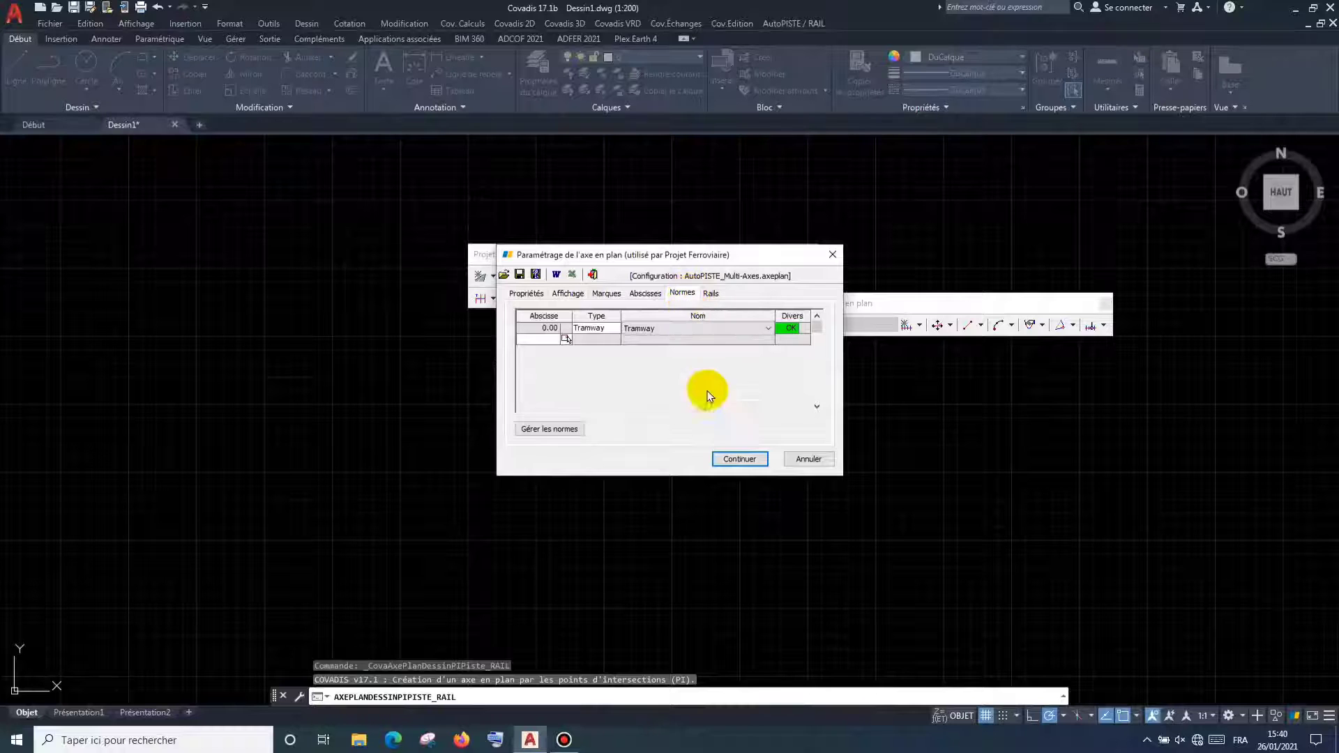
left_click(739, 458)
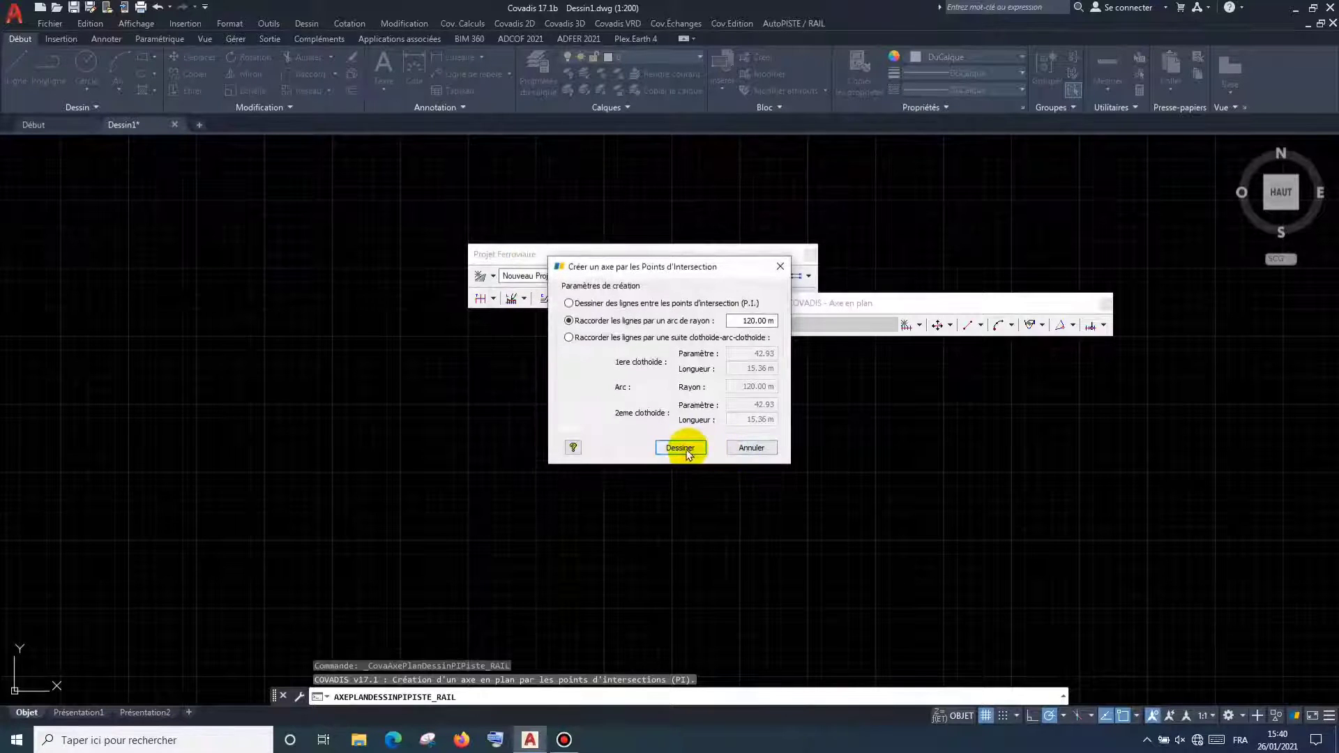
- Draw the plan axis across the empty drawing as one straight line about 2563 m long between two points
left_click(682, 448)
left_click(239, 374)
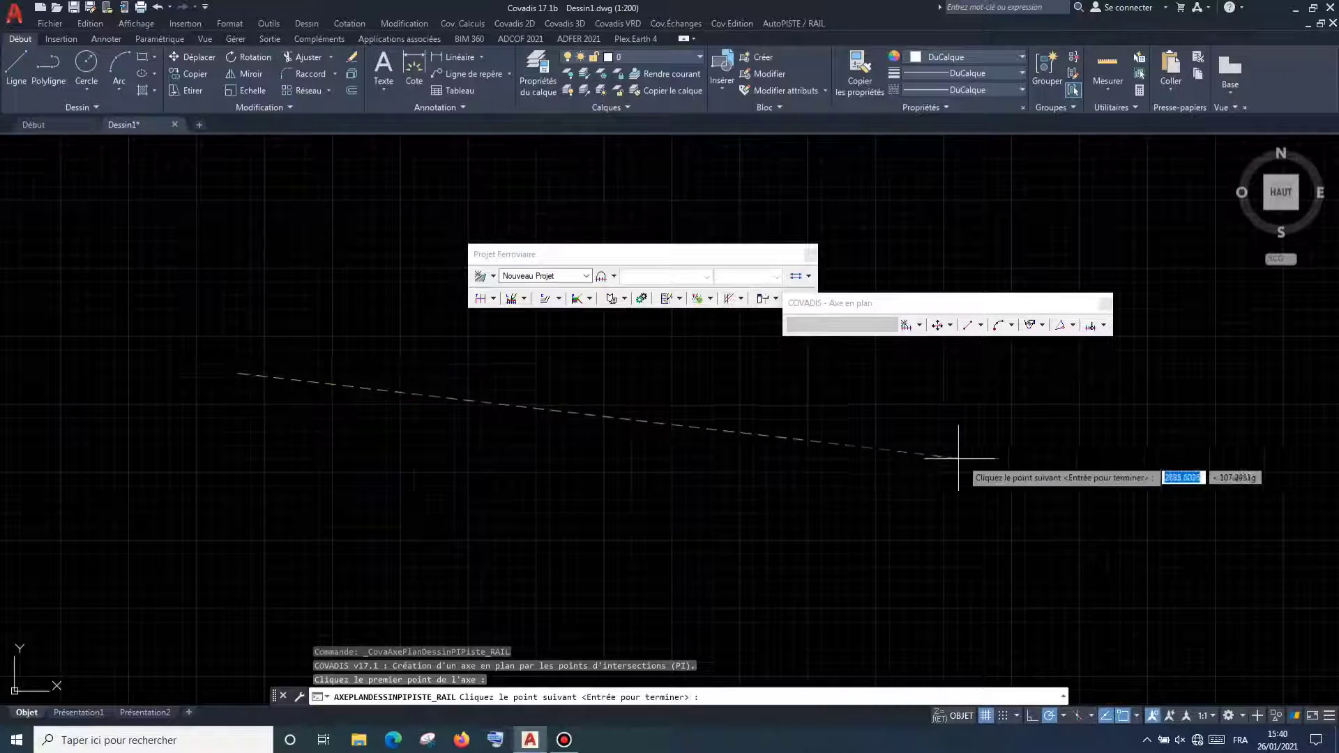
left_click(930, 456)
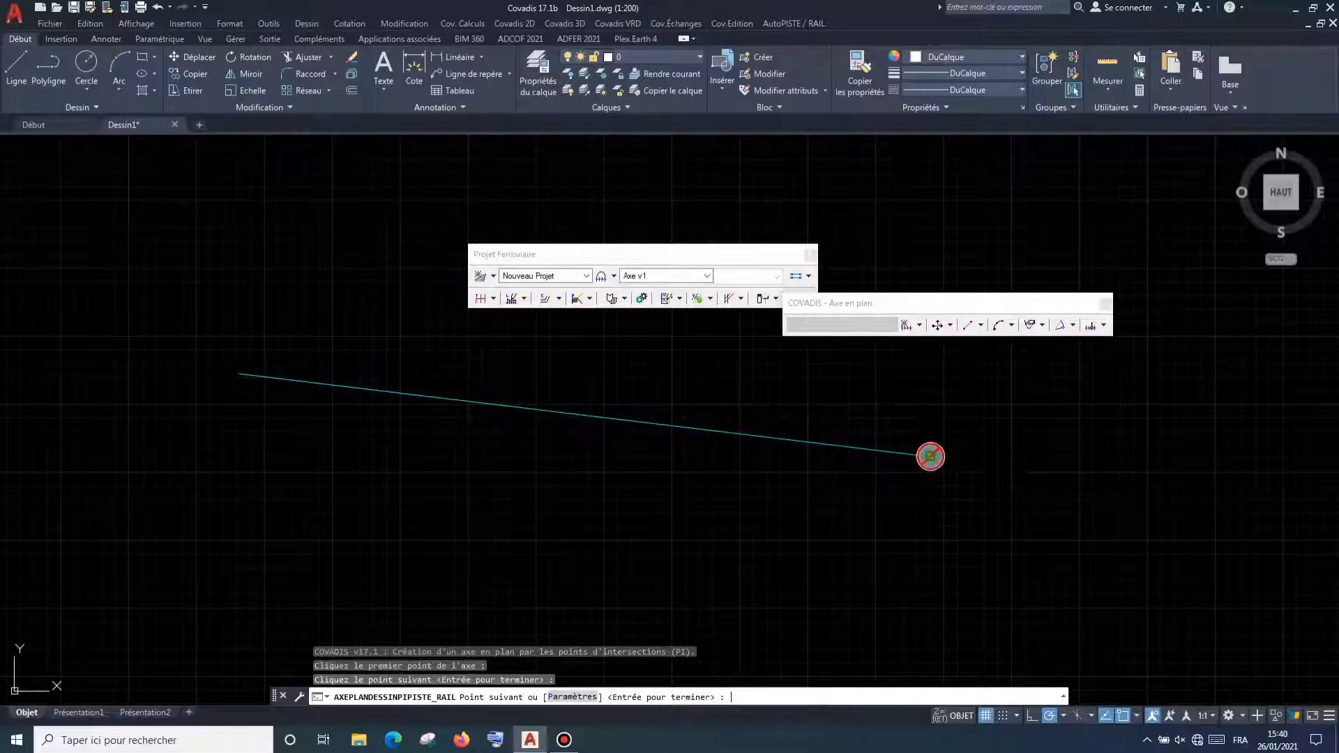
key("Return")
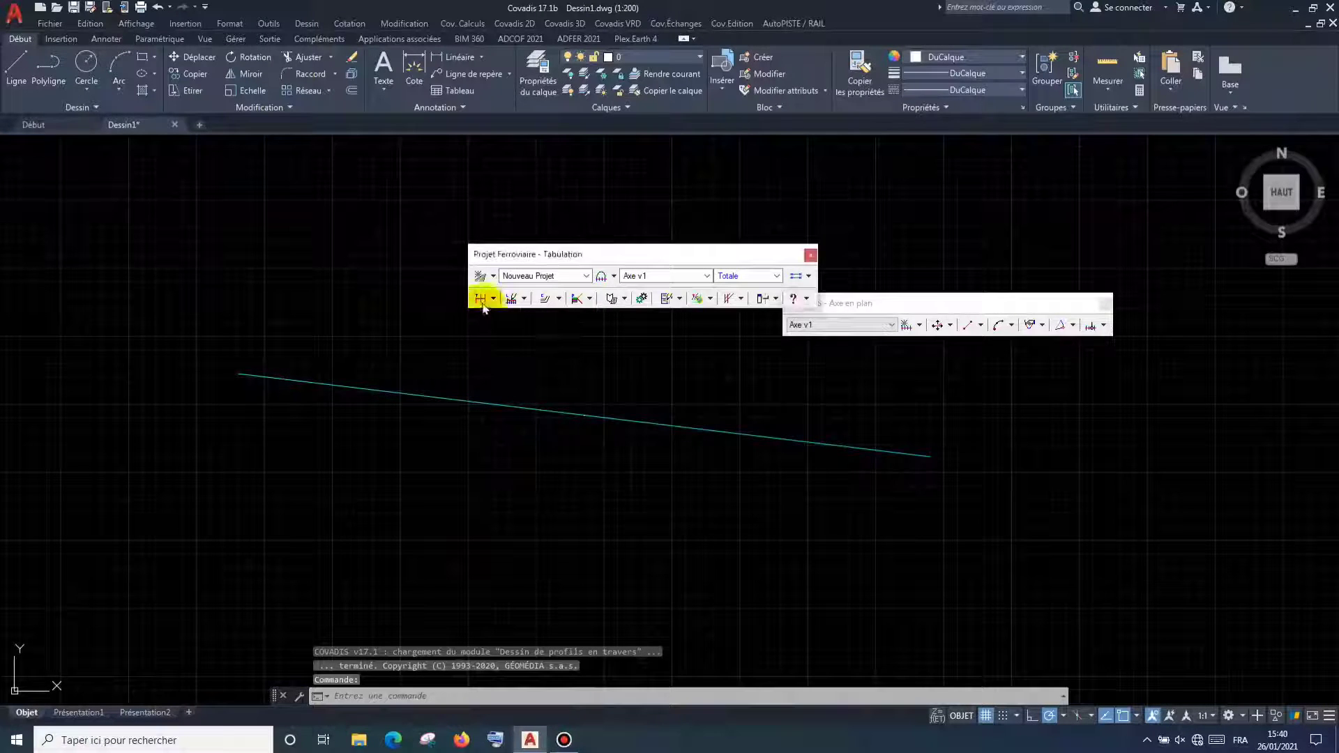
- Set up perpendicular tabulations along the axis at its vertices and at 20 m intervals
left_click(693, 288)
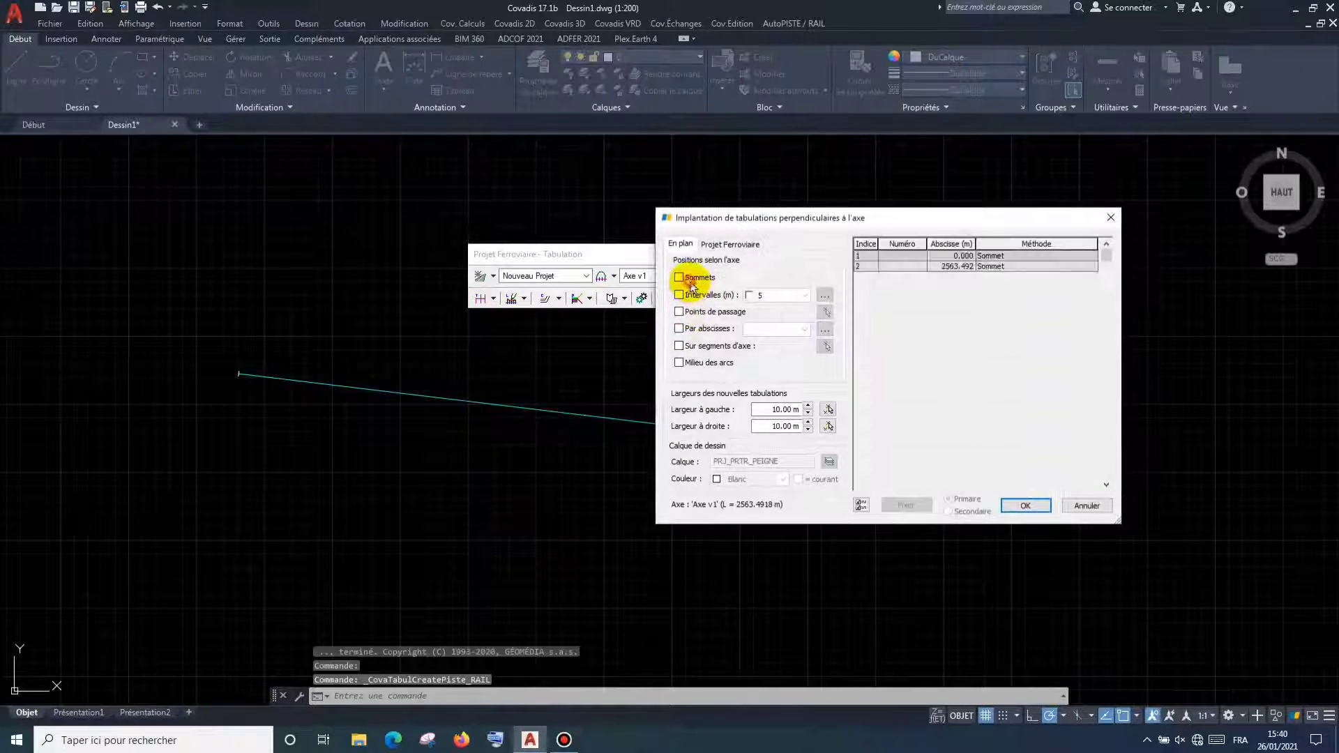
left_click(689, 296)
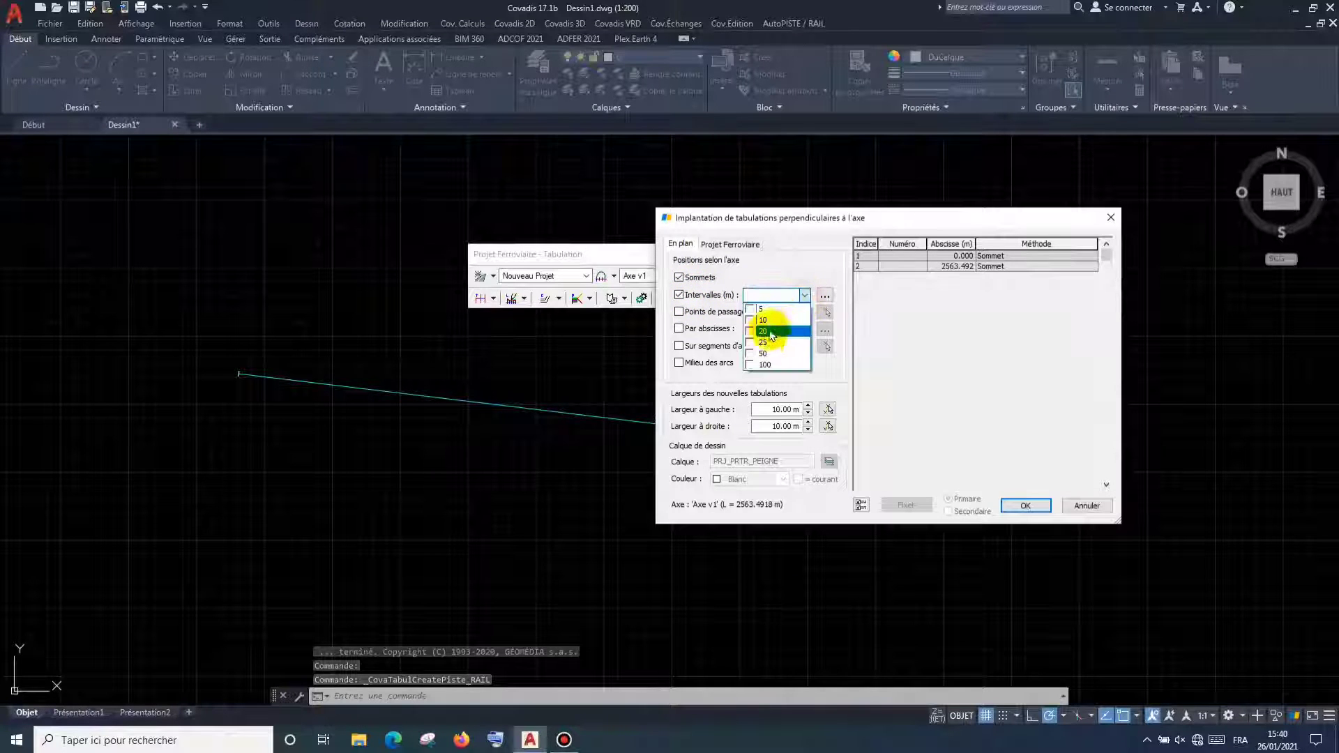
left_click(750, 331)
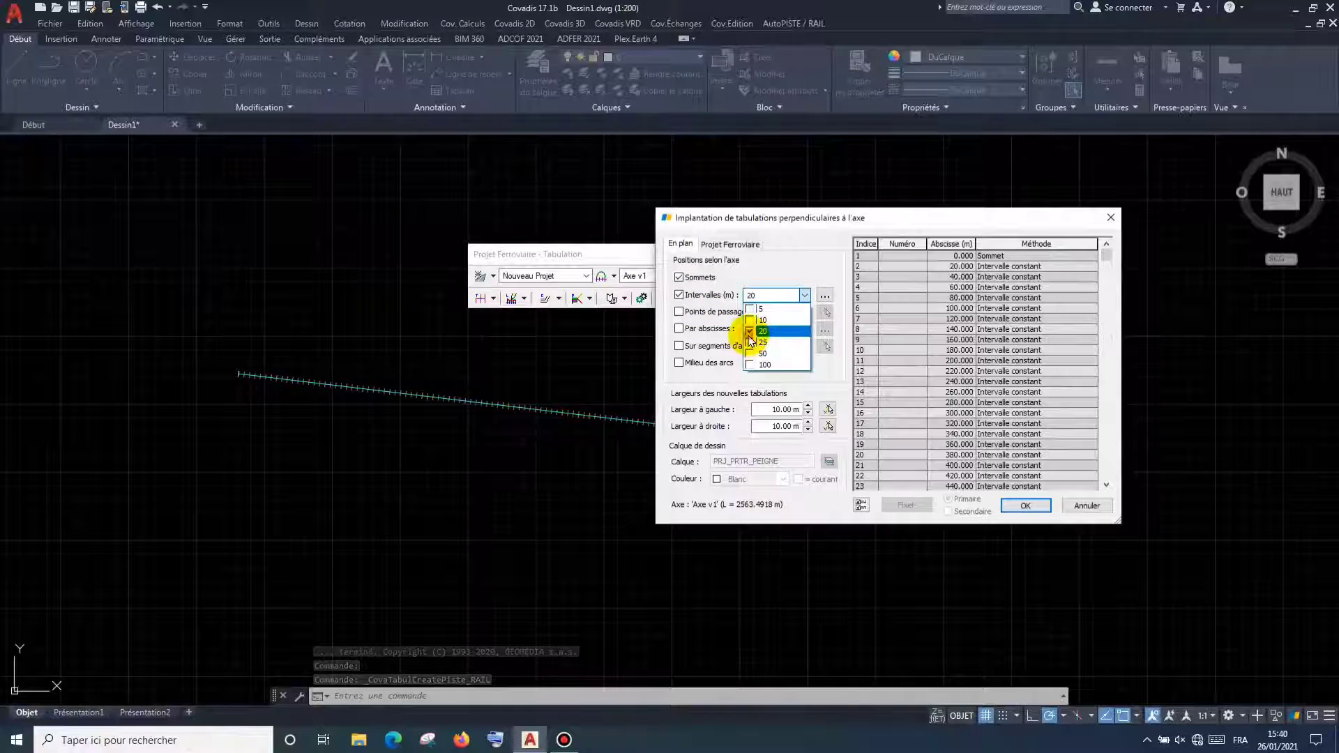
- Set the left and right tabulation widths to 15 m, create the tabulations and inspect them along the axis
left_click(761, 411)
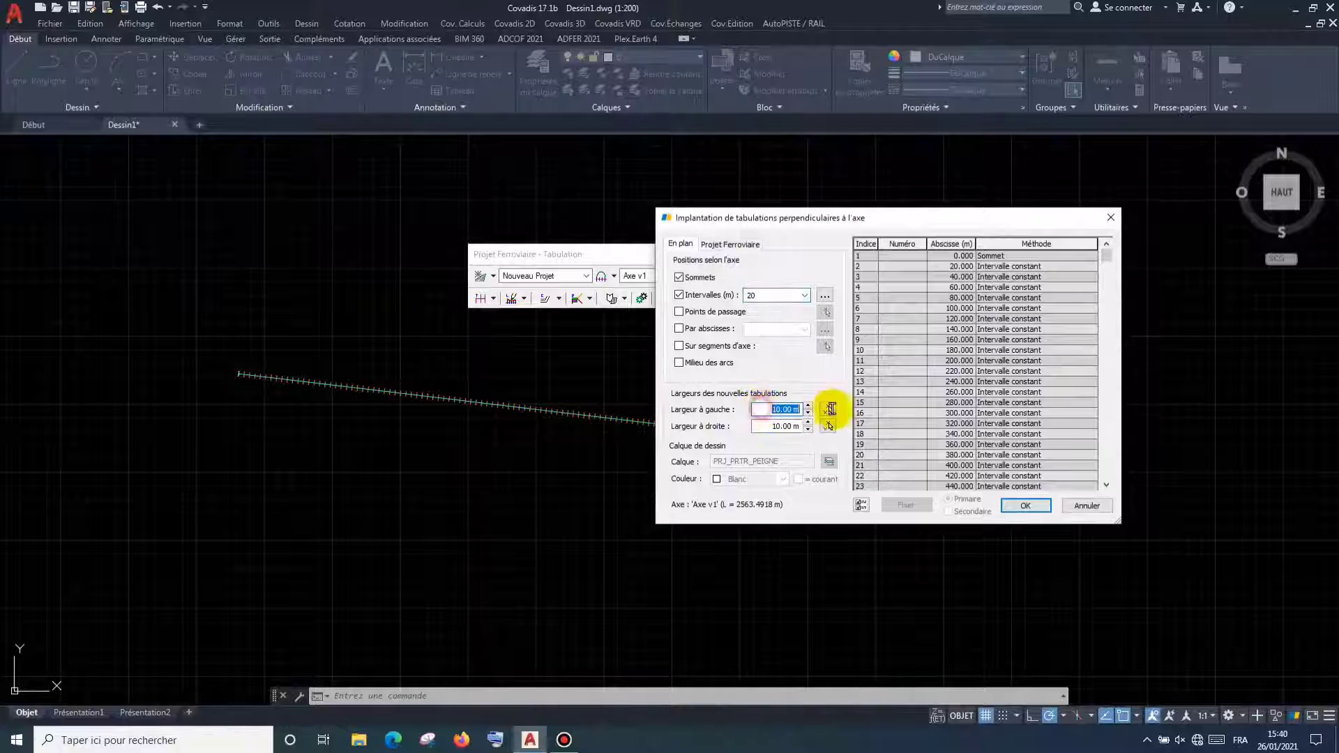
type("15")
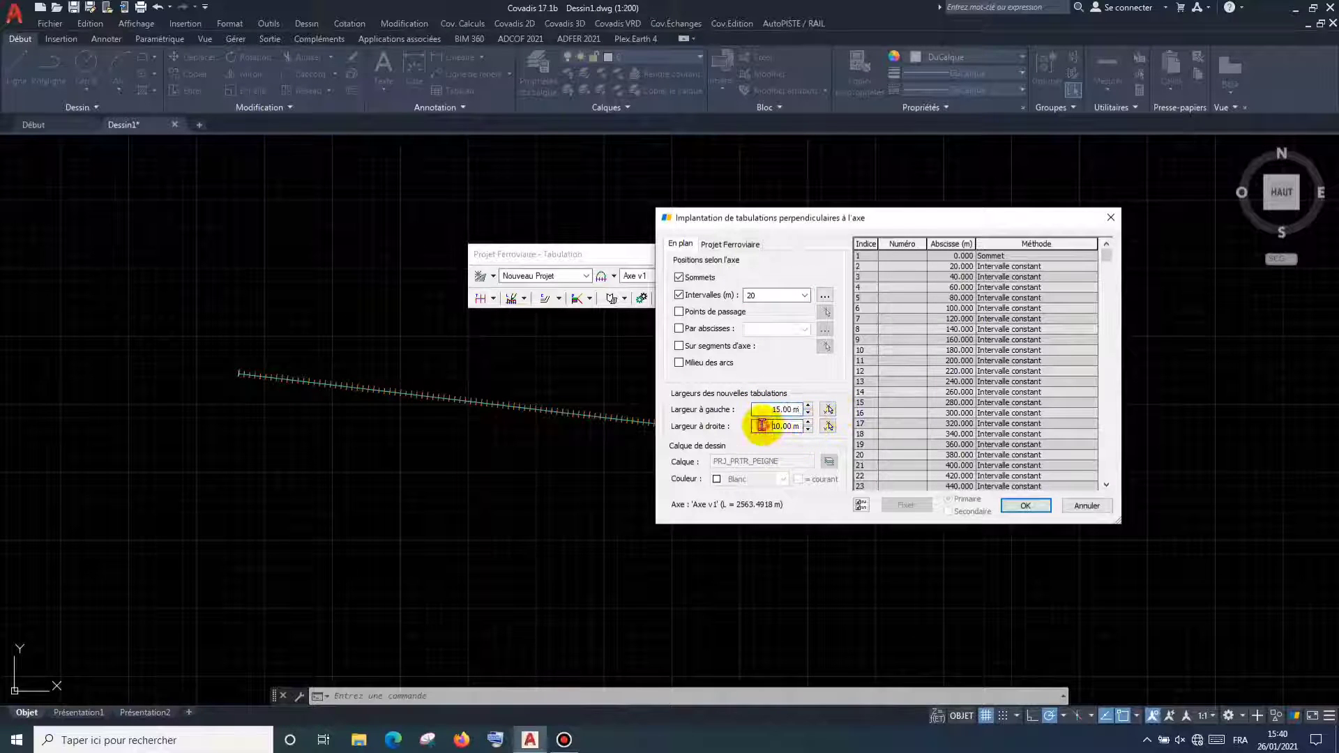
left_click(763, 427)
type("15")
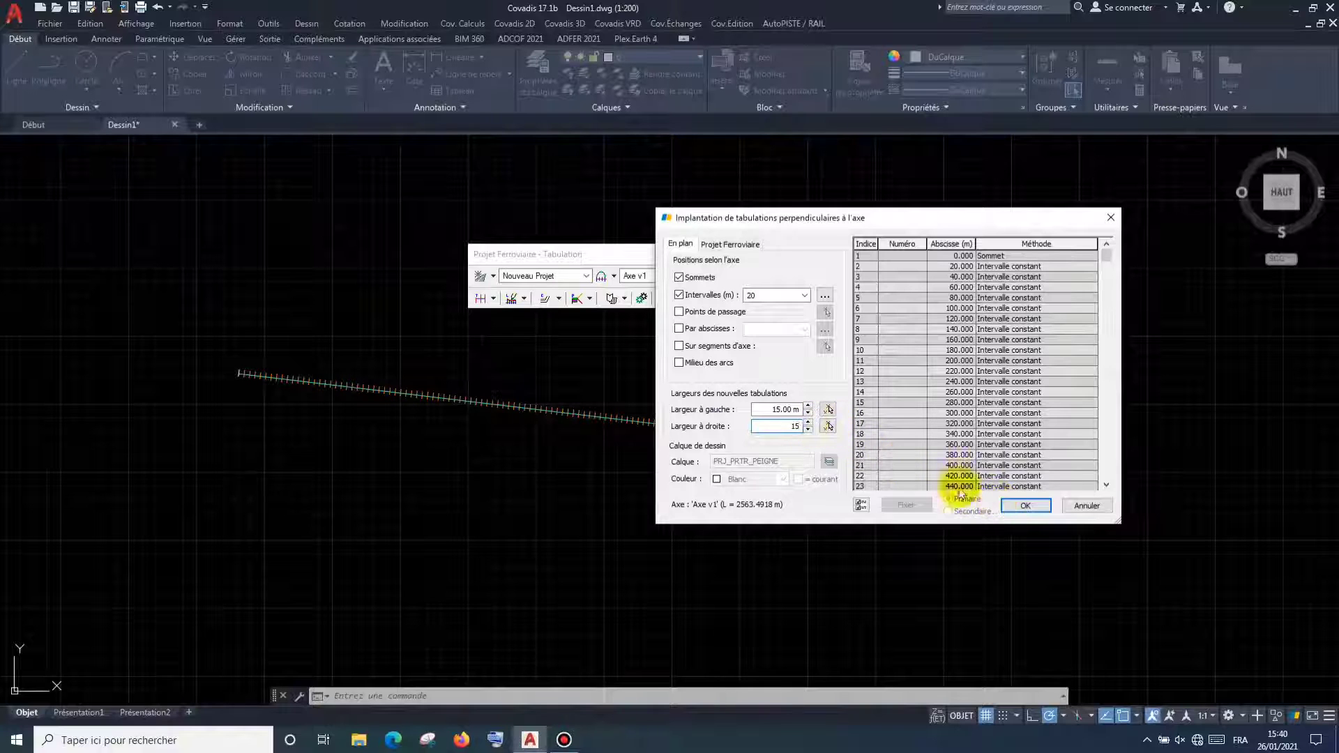
left_click(1019, 505)
scroll(670, 429, "up", 10)
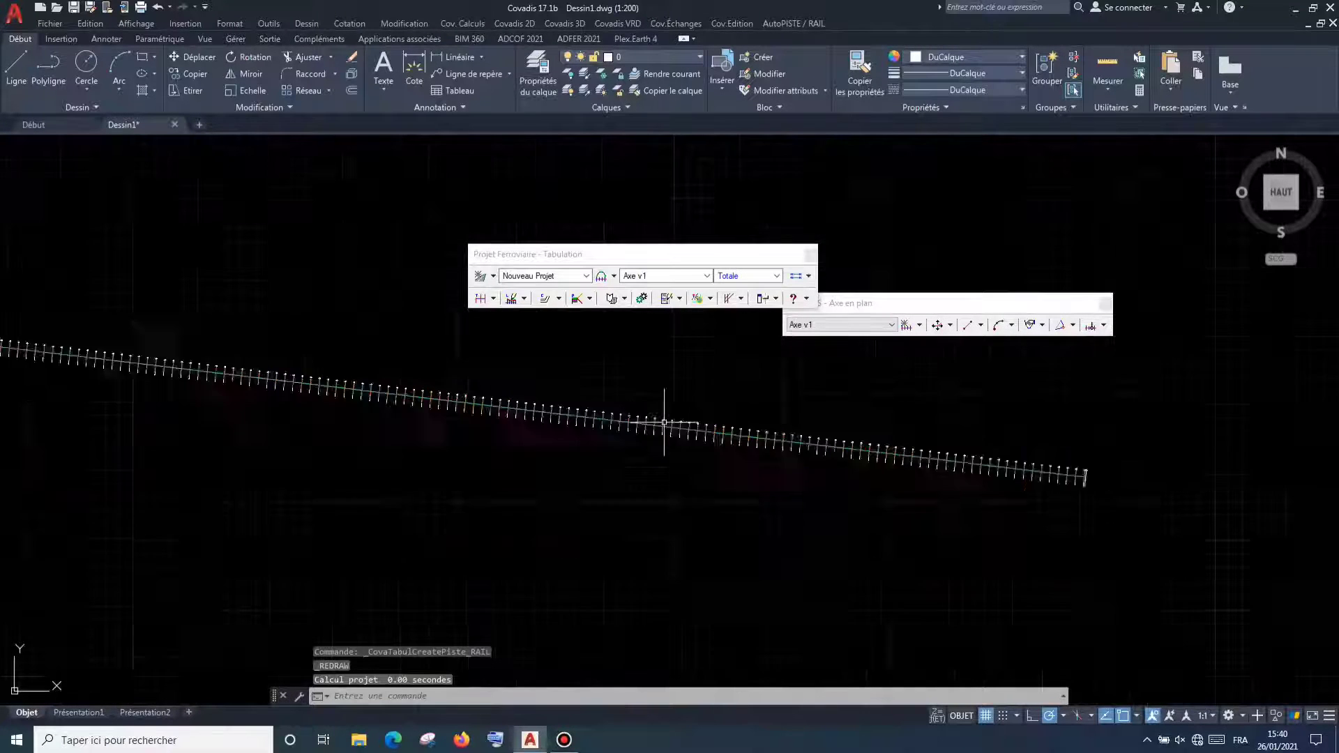
scroll(707, 398, "up", 4)
scroll(697, 410, "down", 15)
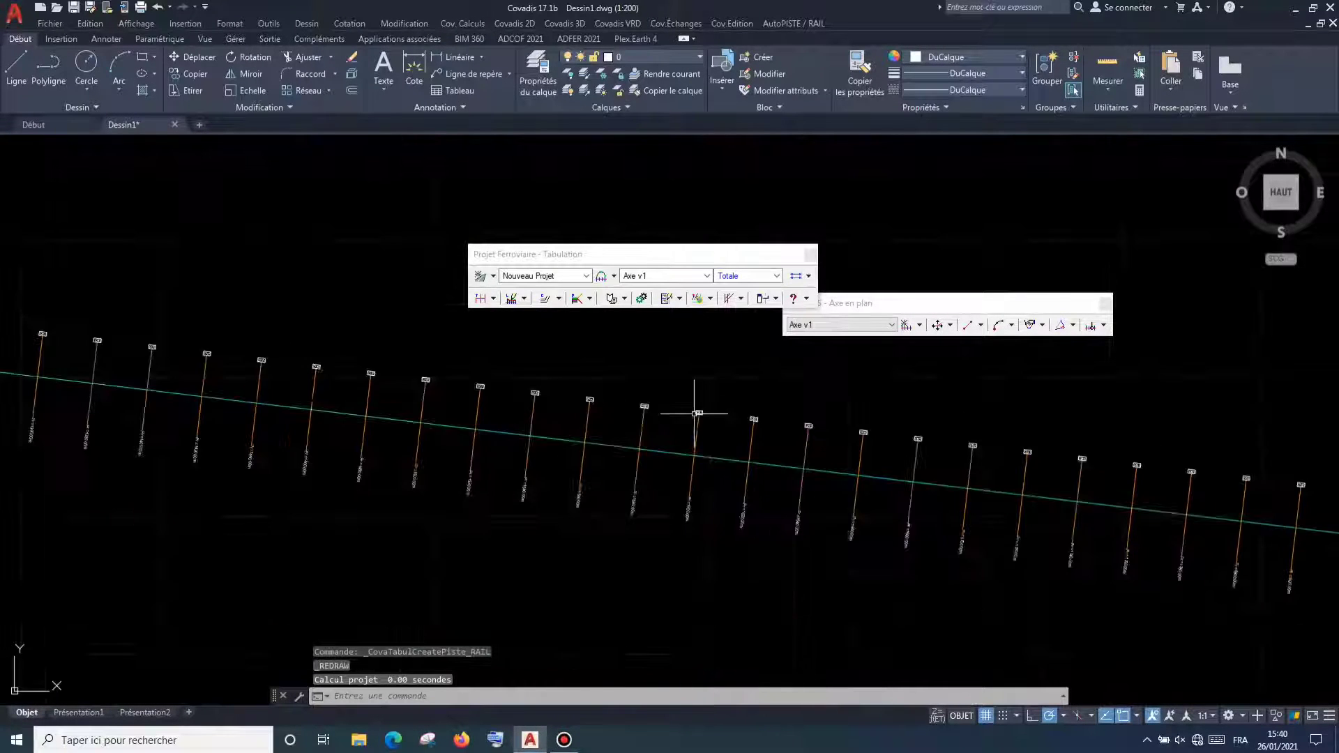
scroll(1093, 477, "down", 5)
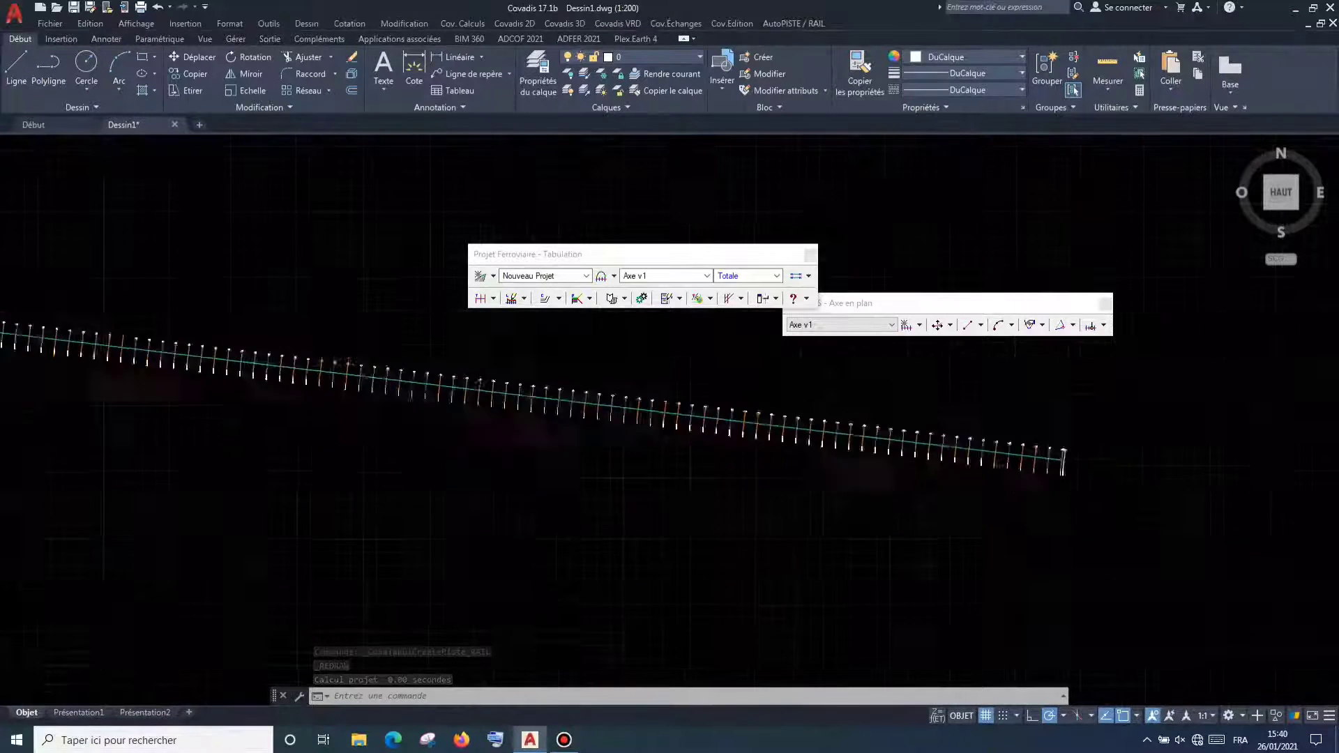
scroll(853, 442, "up", 3)
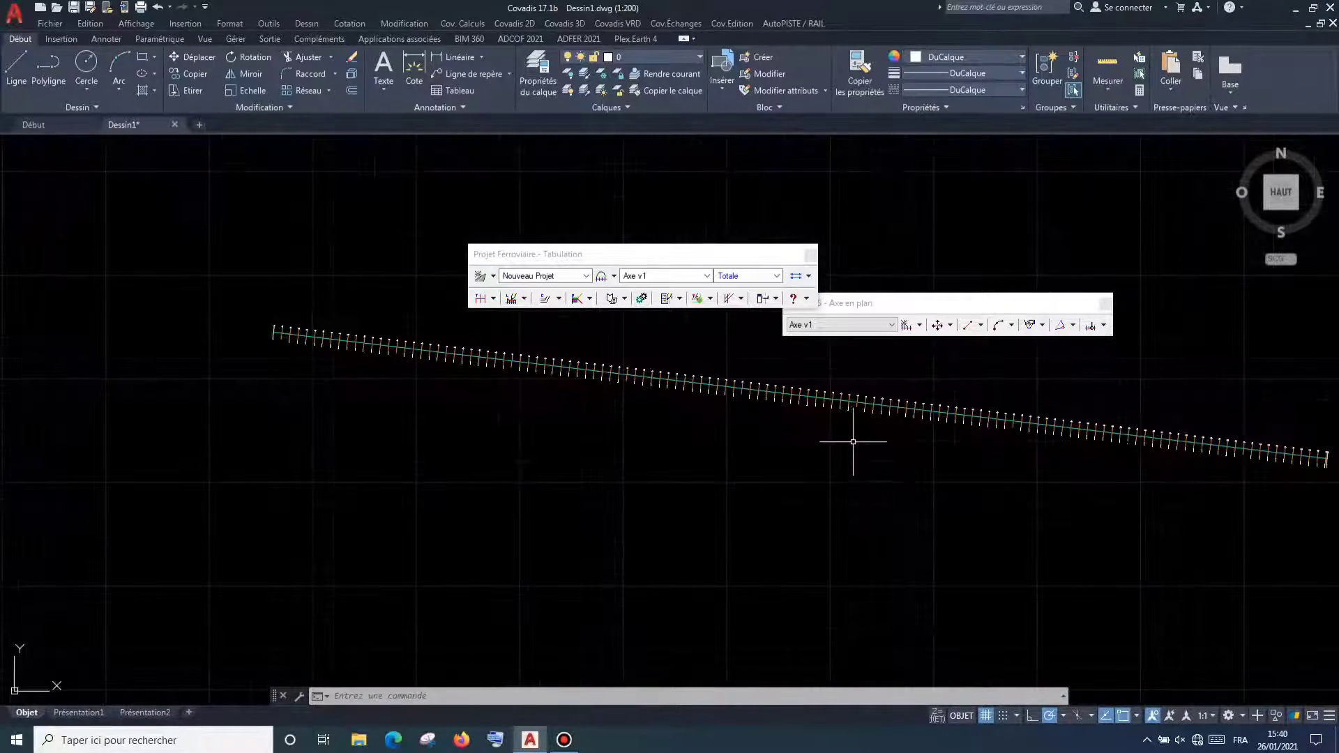
- Review the geometric characteristics table of Axe v1 and validate it
right_click(681, 277)
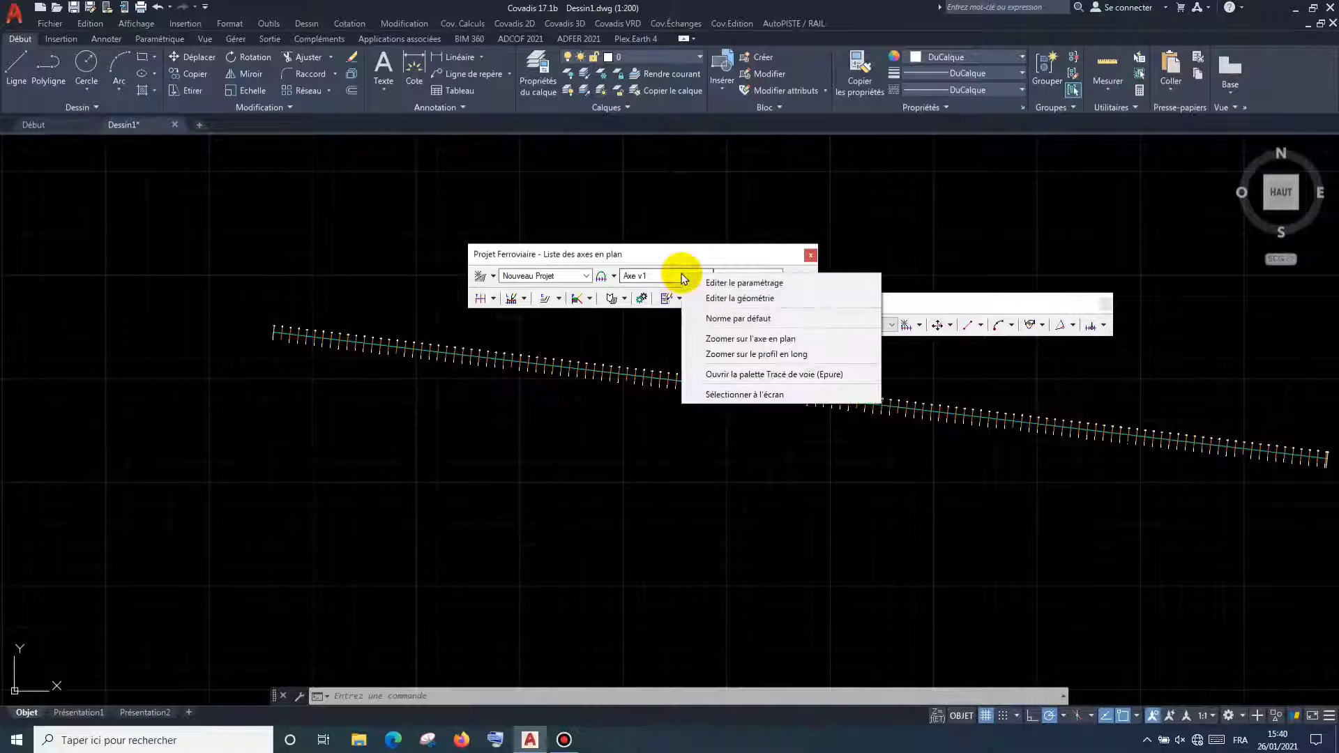
left_click(699, 298)
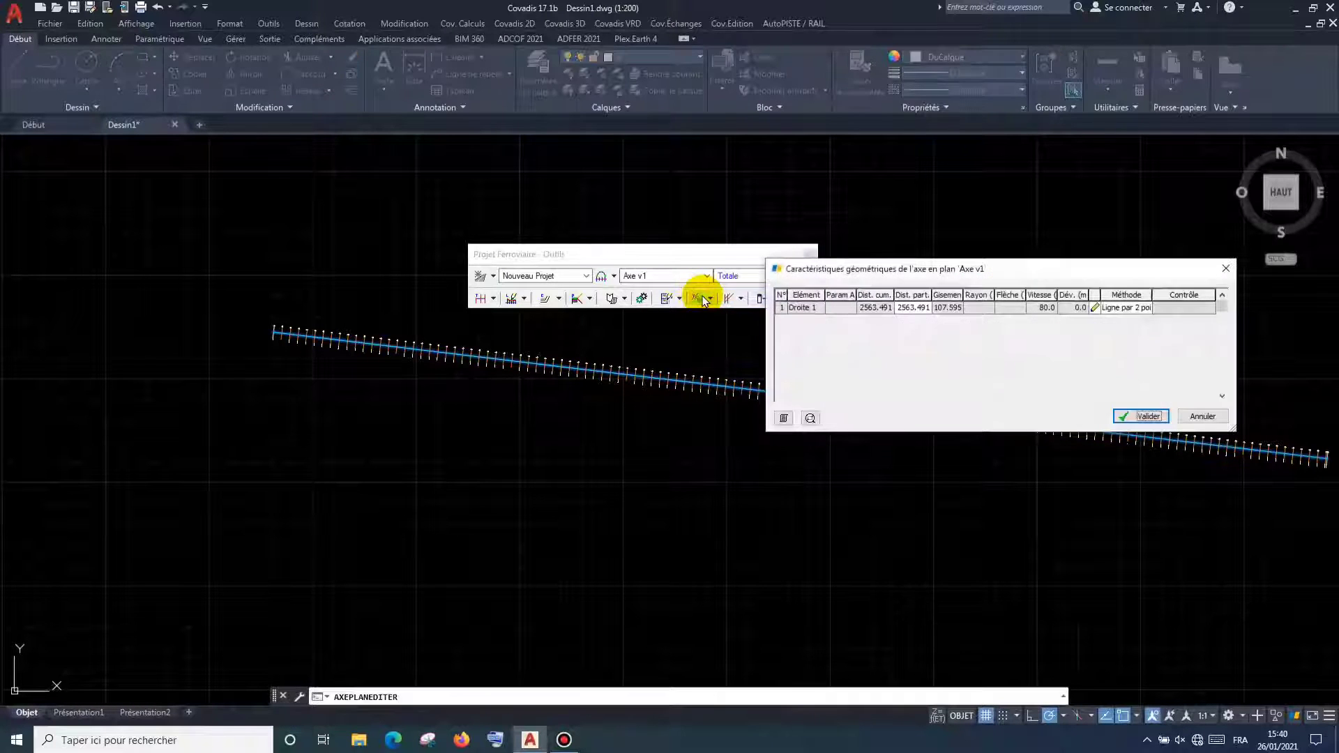
left_click_drag(828, 276, 580, 316)
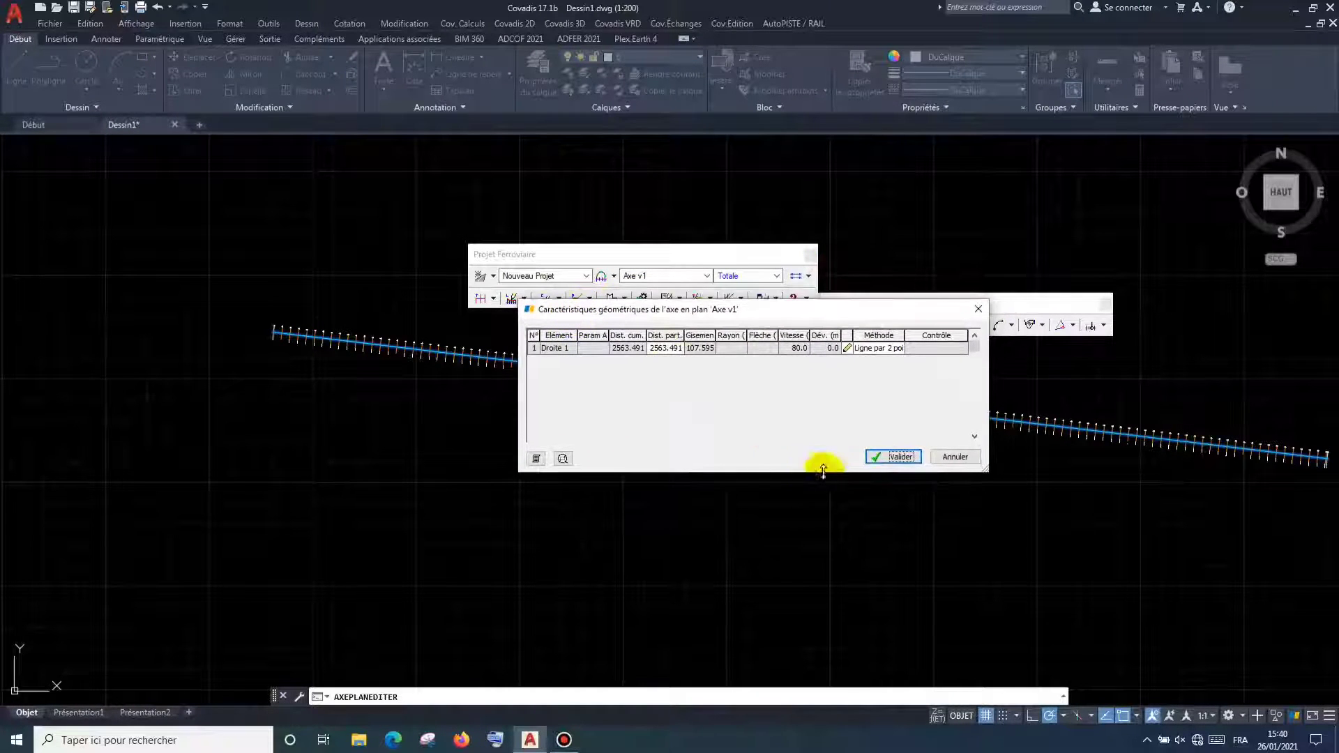
left_click(899, 457)
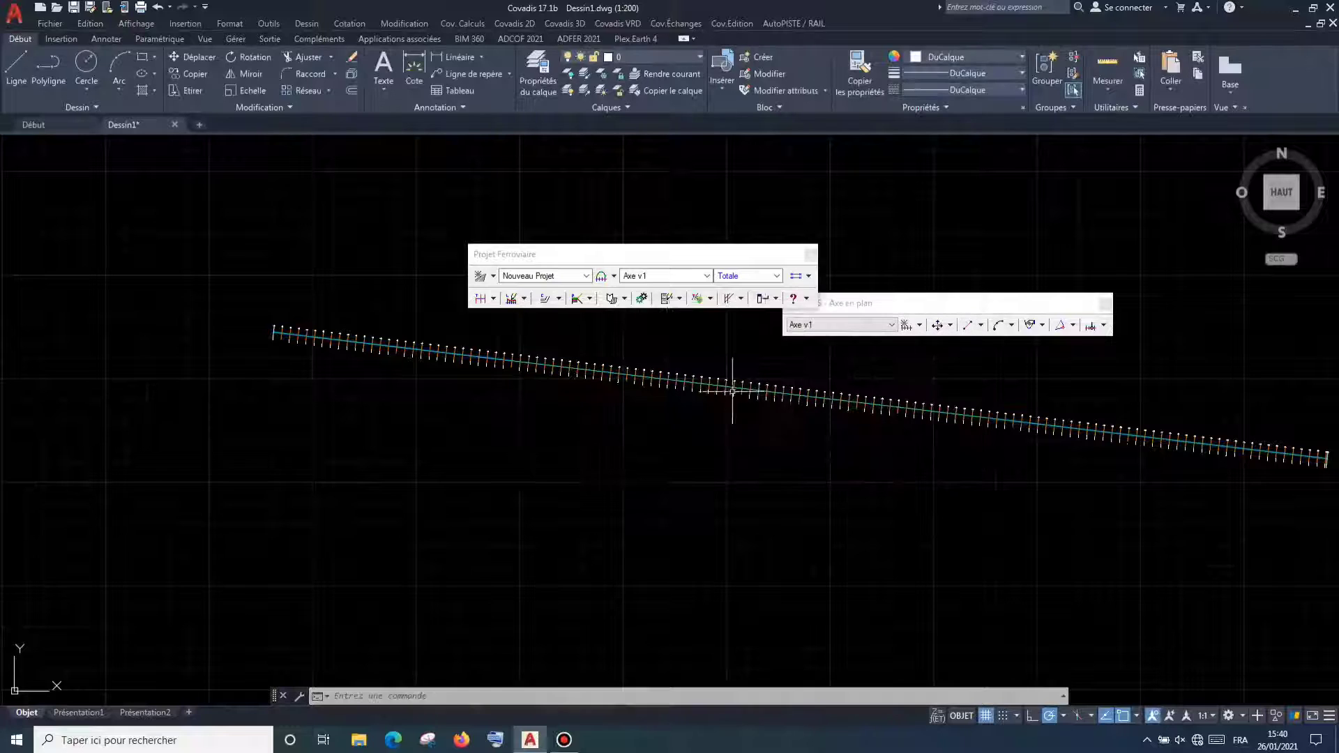
- Review the general properties in the parameter settings of Axe v1 and validate them
left_click(667, 279)
left_click(648, 260)
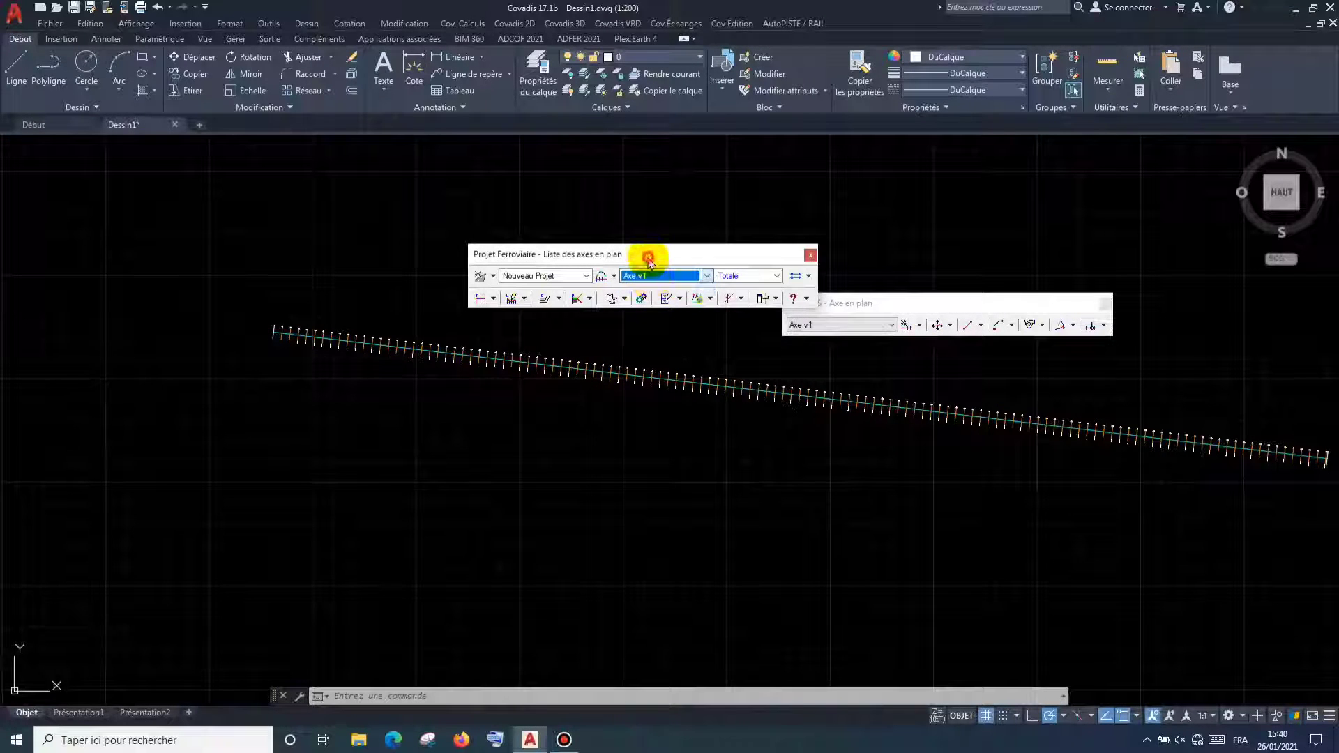
right_click(655, 281)
left_click(680, 285)
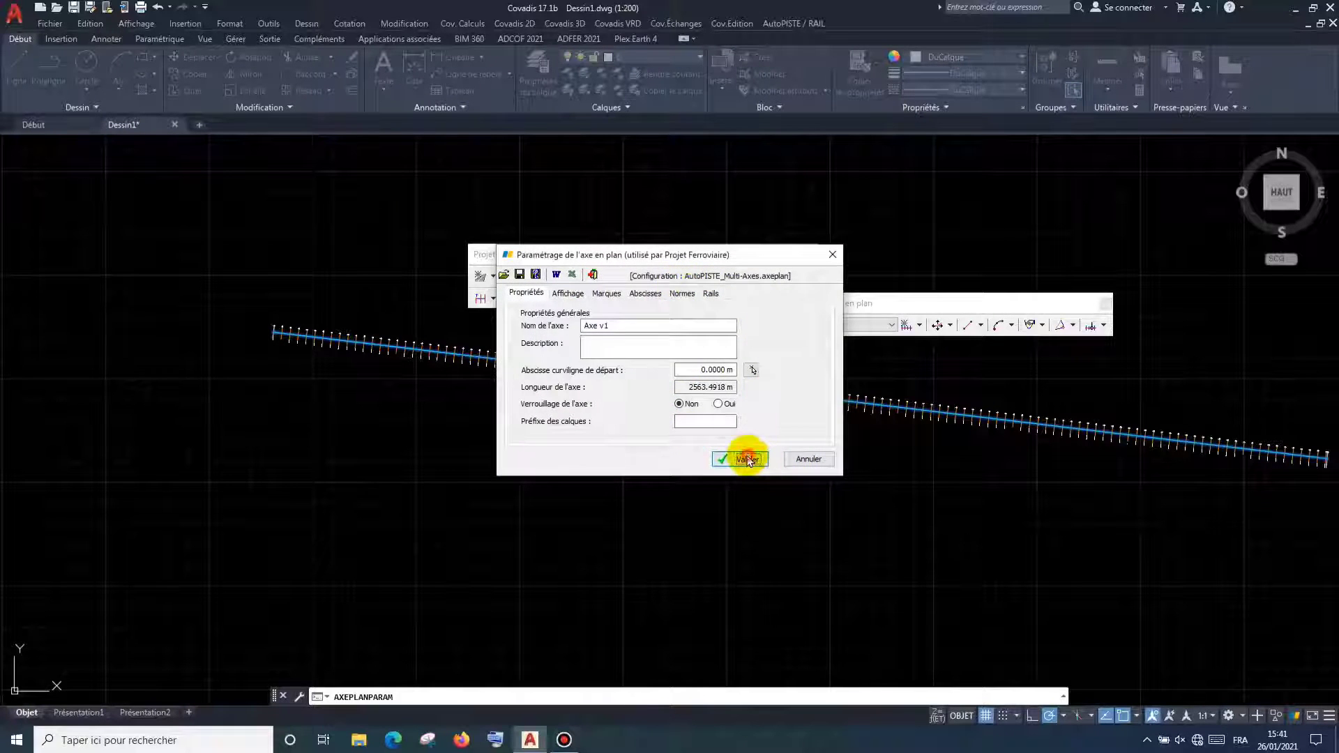
left_click(747, 459)
- Display the railway palette, look through its single-track, two-track, construction and Glo calculation pages, and close it
left_click(612, 279)
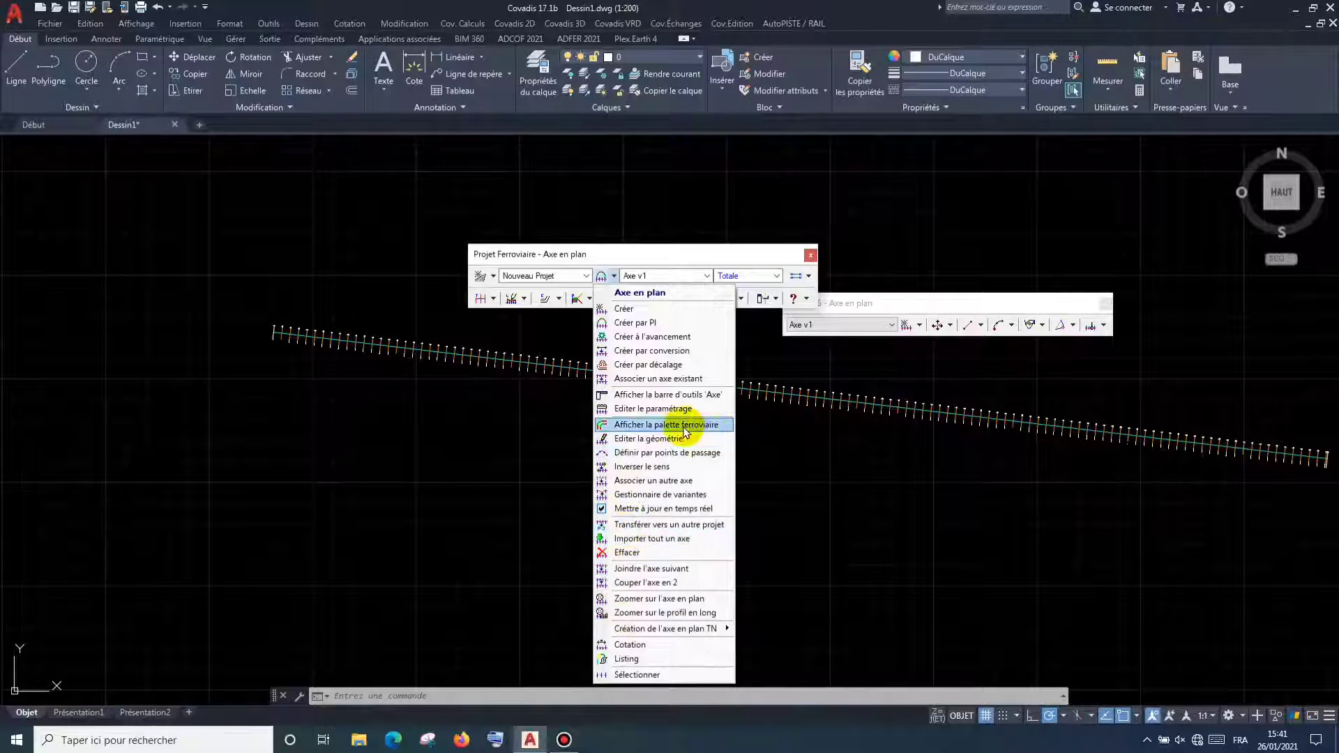
left_click(624, 427)
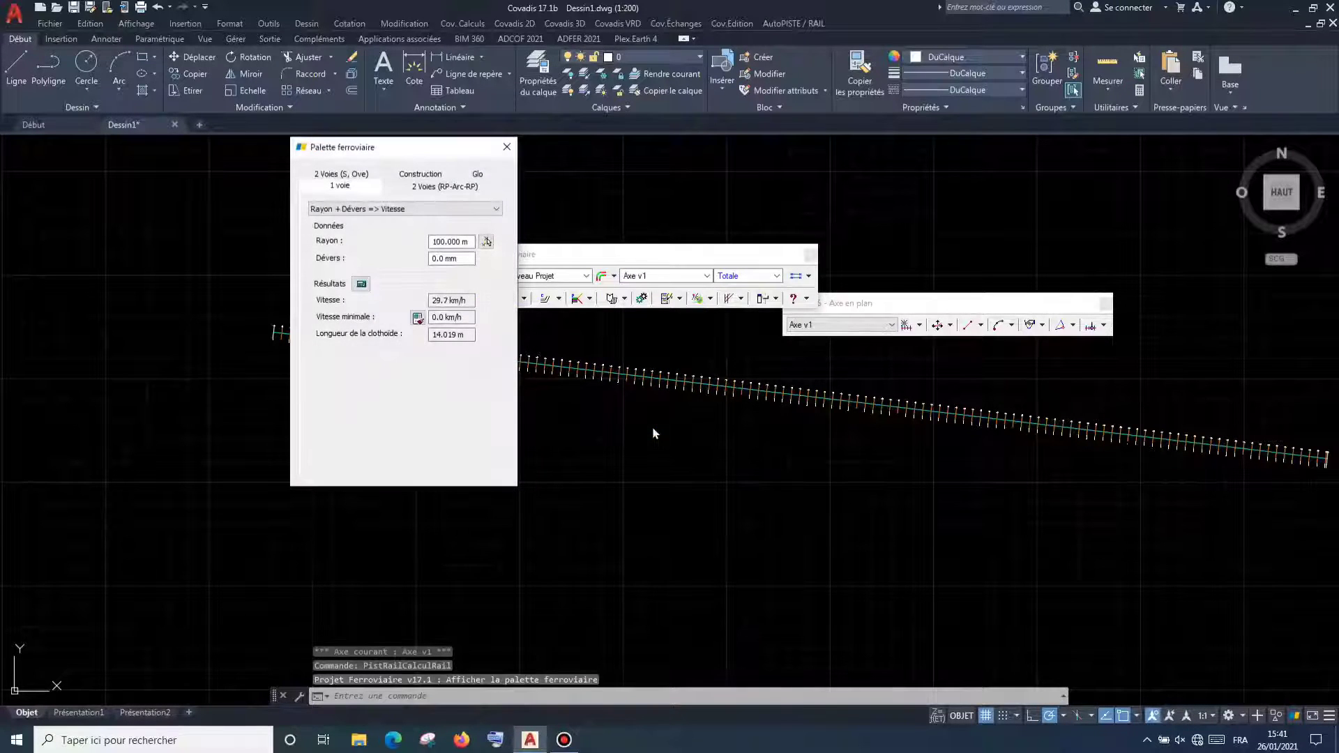
left_click_drag(341, 152, 749, 203)
left_click(865, 238)
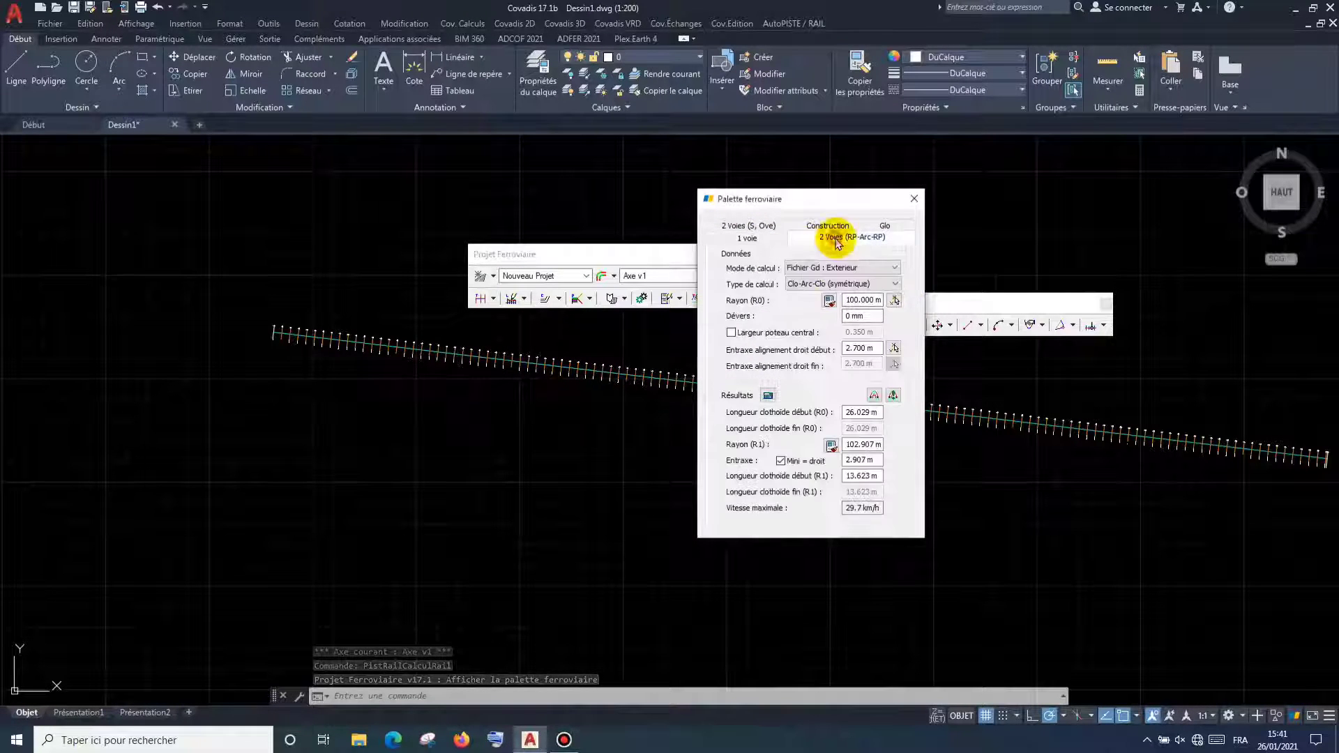
left_click(883, 226)
left_click(848, 225)
left_click(744, 224)
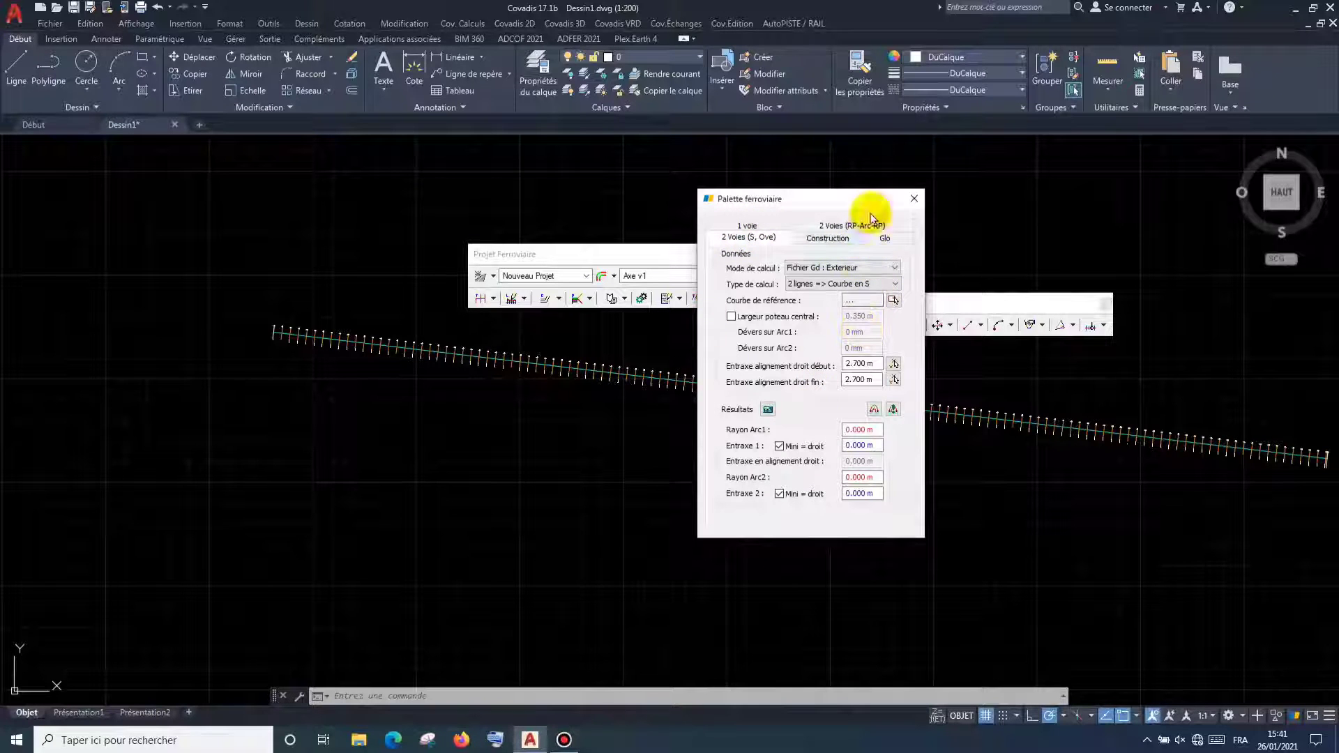
left_click(914, 203)
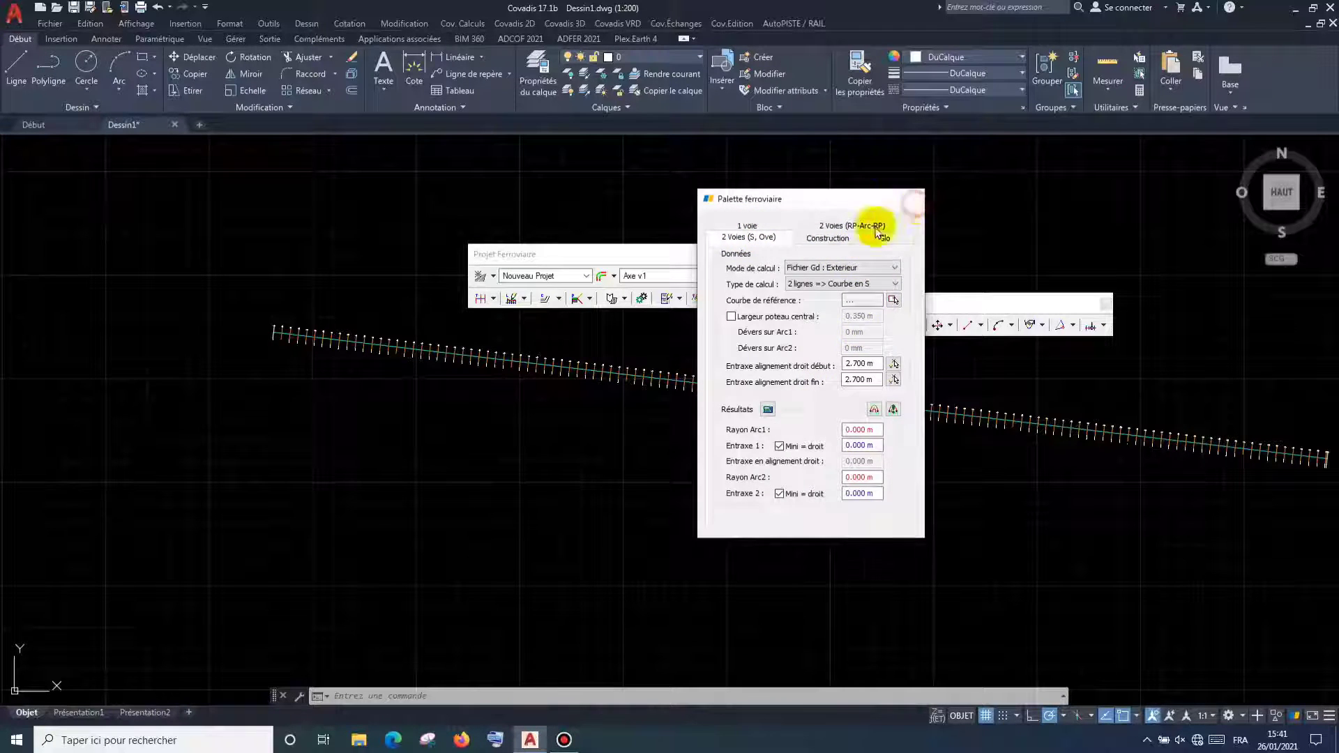
left_click(612, 277)
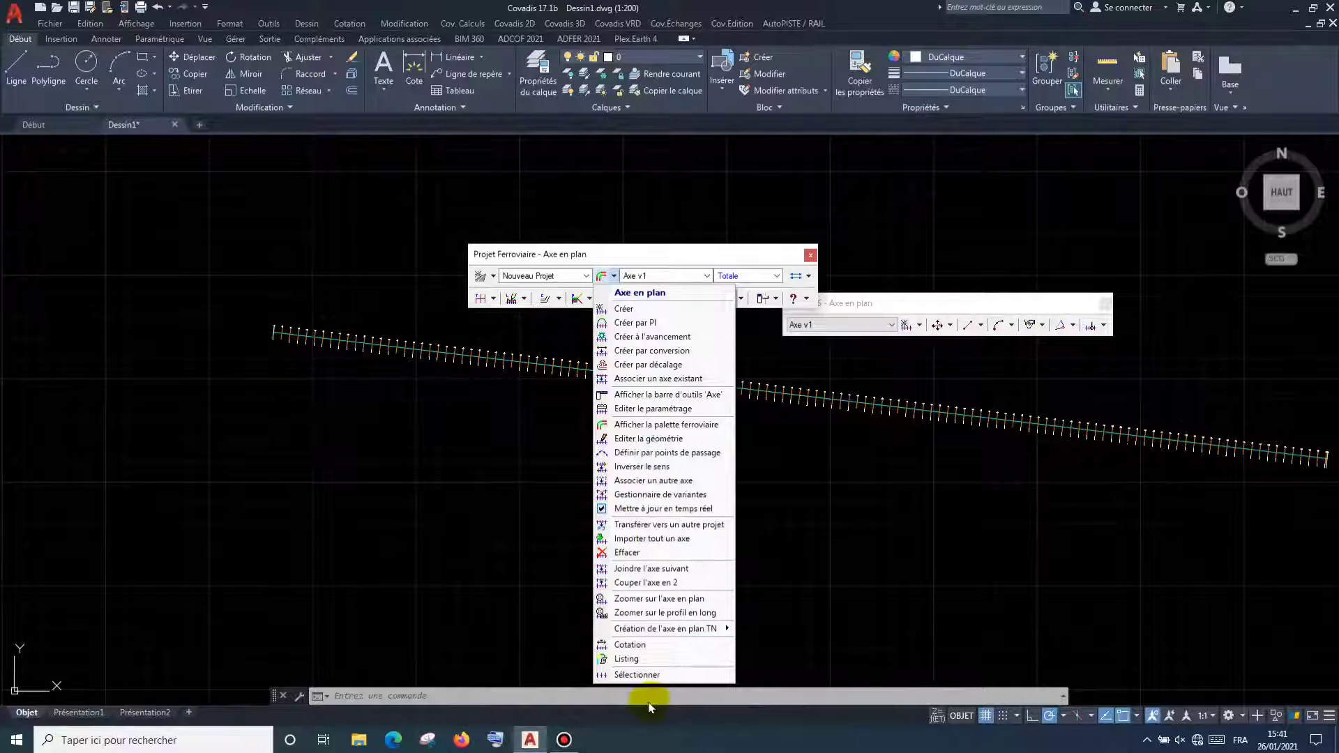
left_click(502, 252)
left_click(523, 299)
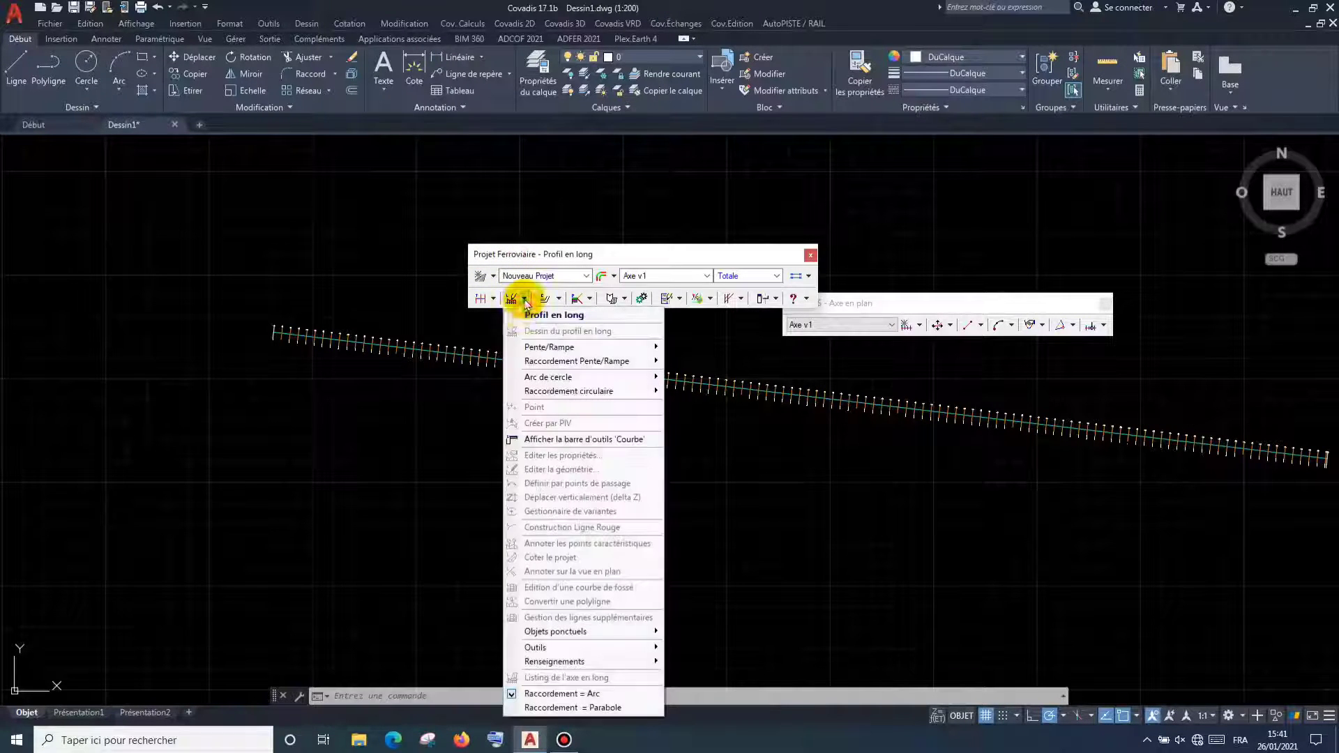
left_click(614, 268)
left_click(574, 743)
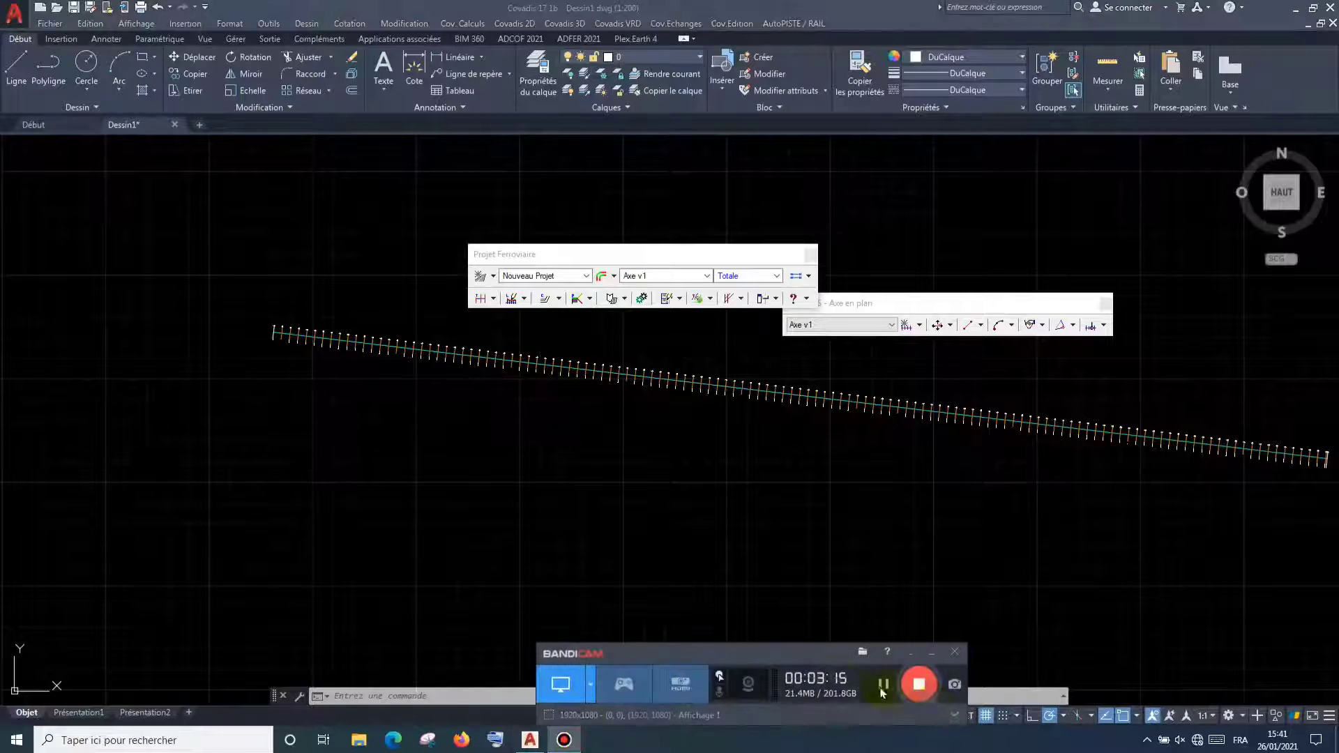